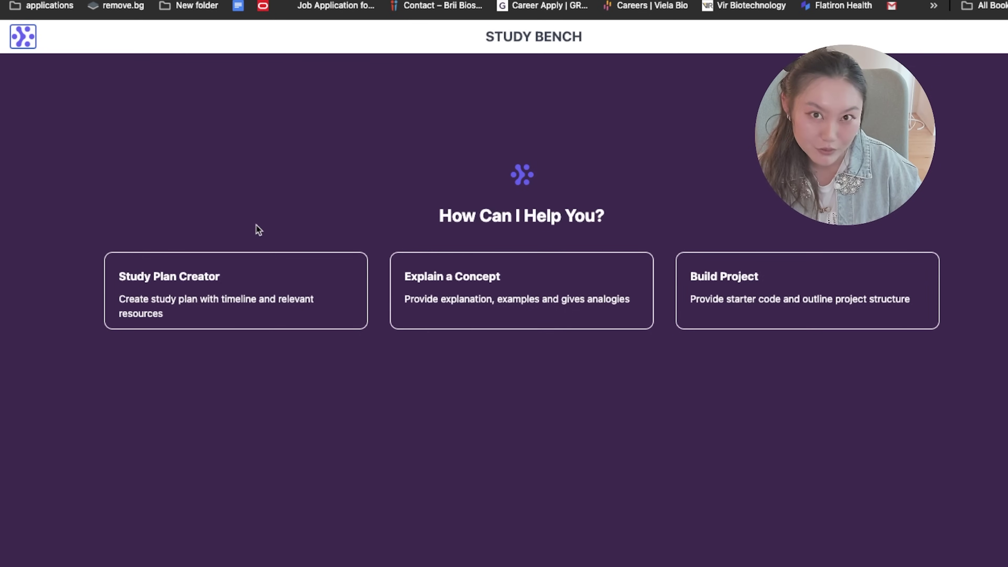
- Request a 10-hour study plan for building OpenAI Assistants API apps, citing free YouTube videos
left_click(203, 299)
type("I want t")
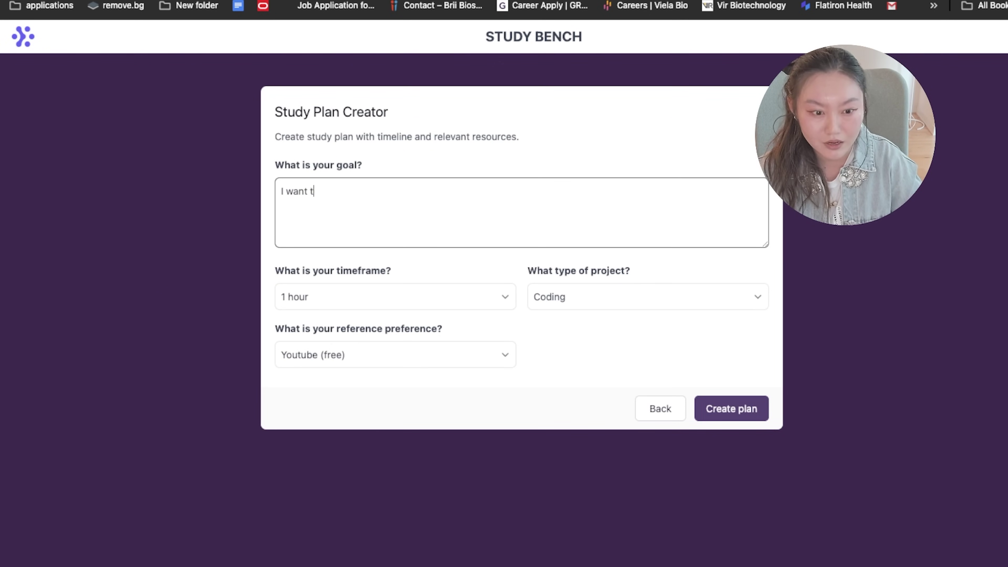
type("o learn AI skills to build AI apps")
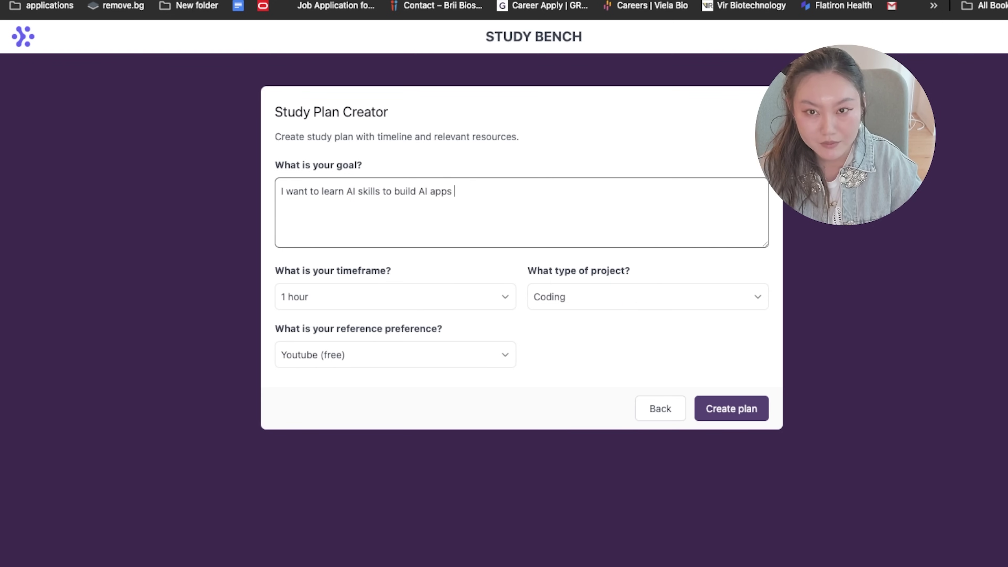
type(" using OpenAI assistants API. I already know python and how APIs work.")
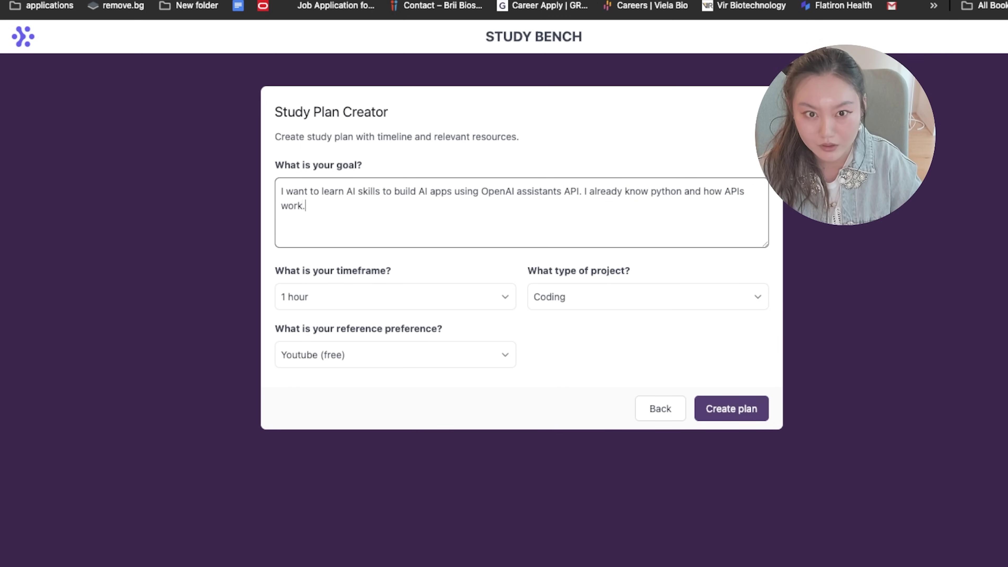
key("Tab")
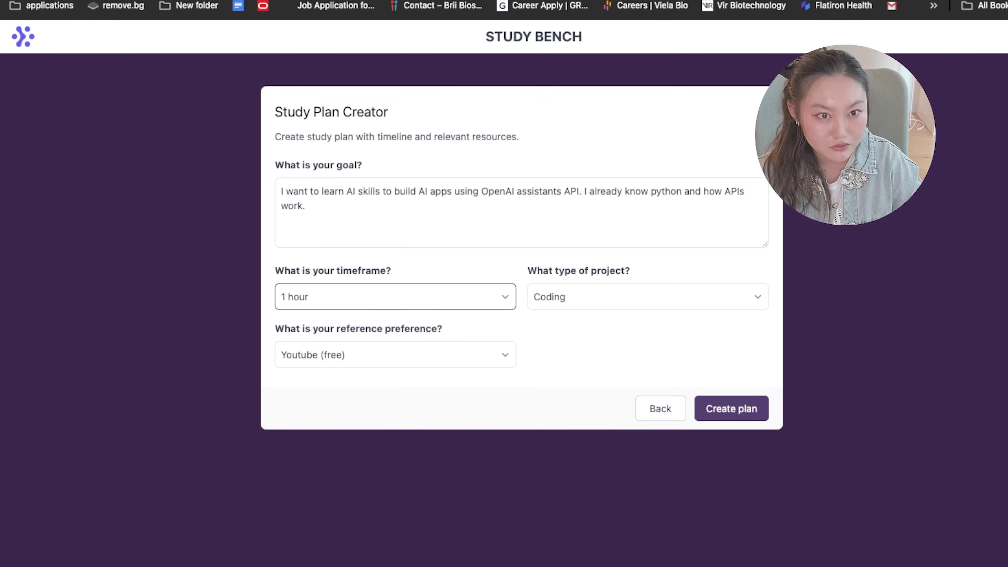
key("Down")
left_click(529, 317)
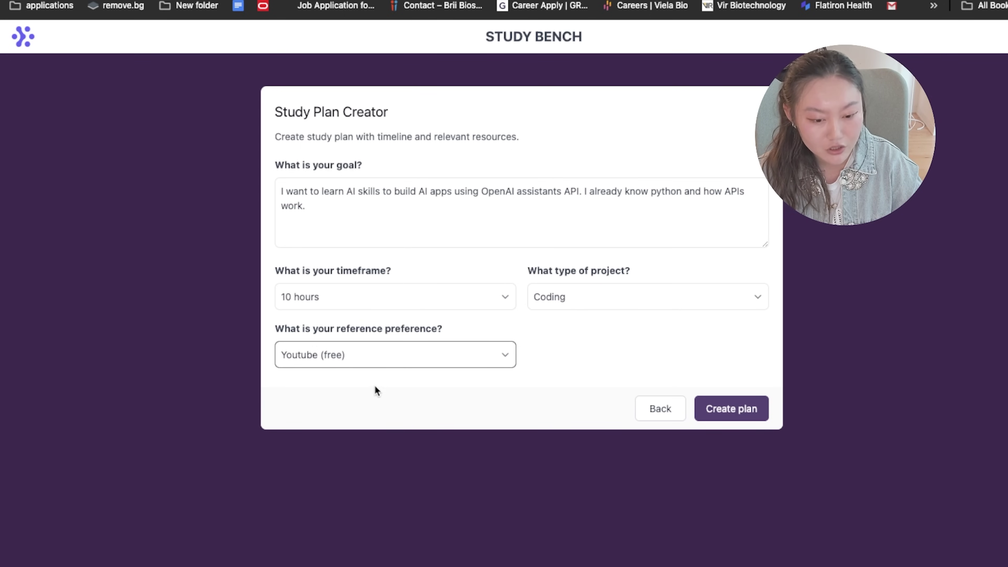
left_click(736, 415)
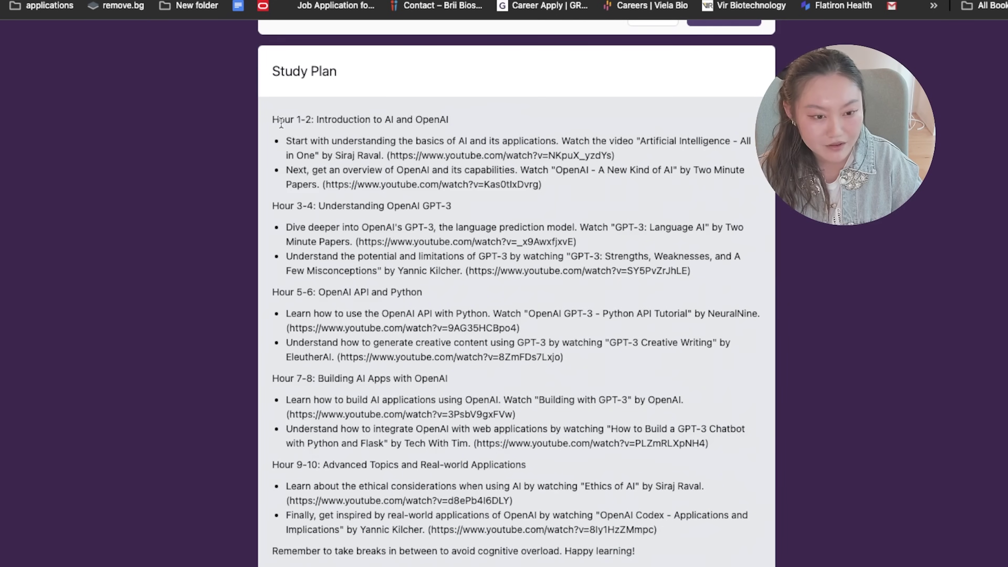
- Review the Hour 1-2 through Hour 9-10 blocks, then select the first recommended YouTube link
left_click_drag(279, 123, 452, 131)
left_click_drag(278, 206, 455, 201)
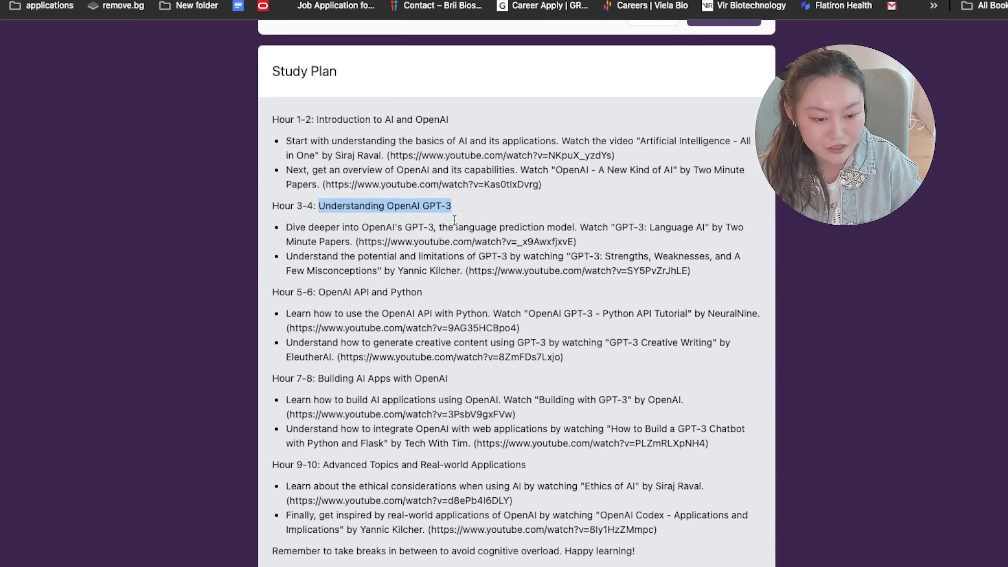
left_click(351, 216)
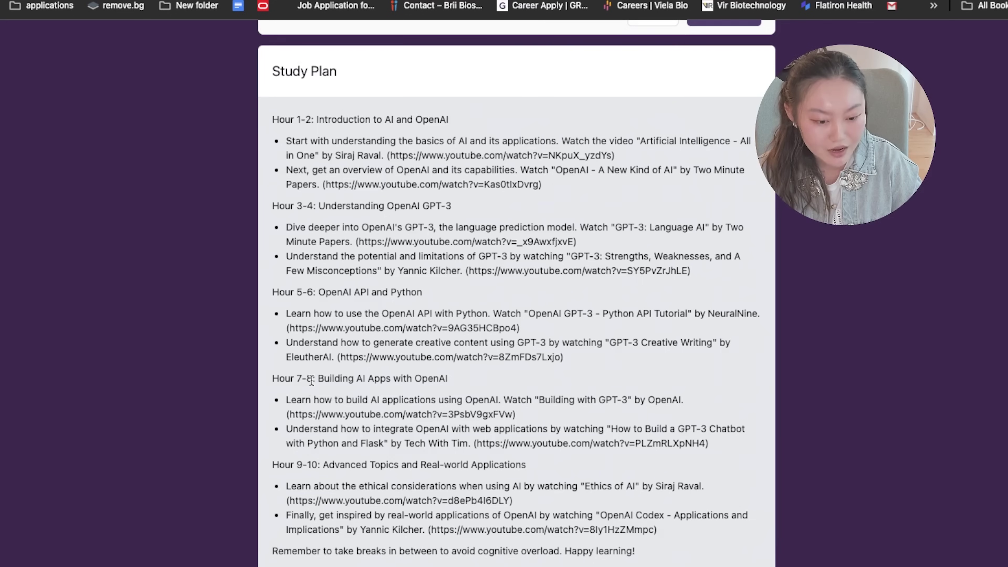
left_click_drag(312, 380, 352, 380)
left_click(373, 375)
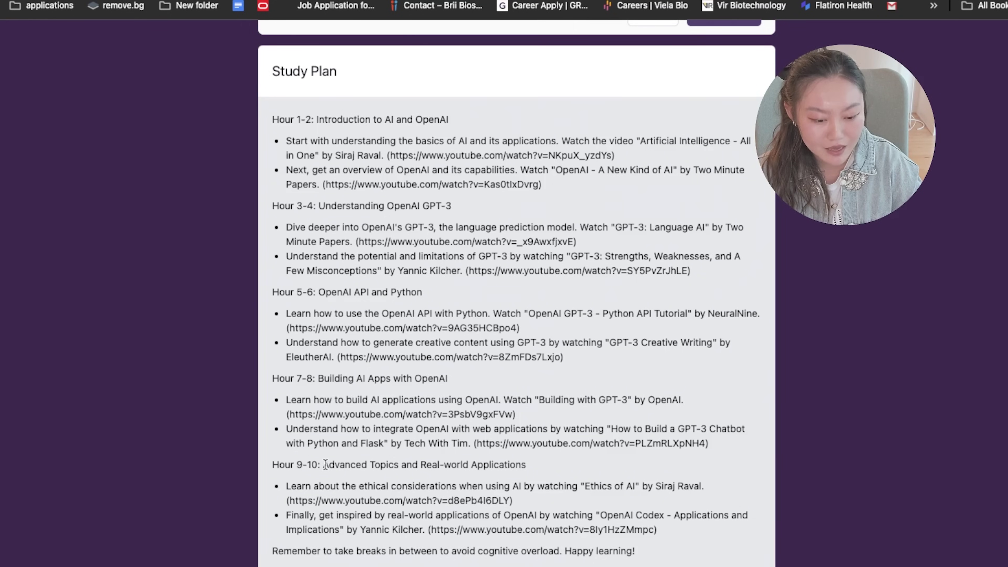
left_click_drag(330, 462, 527, 465)
left_click(431, 409)
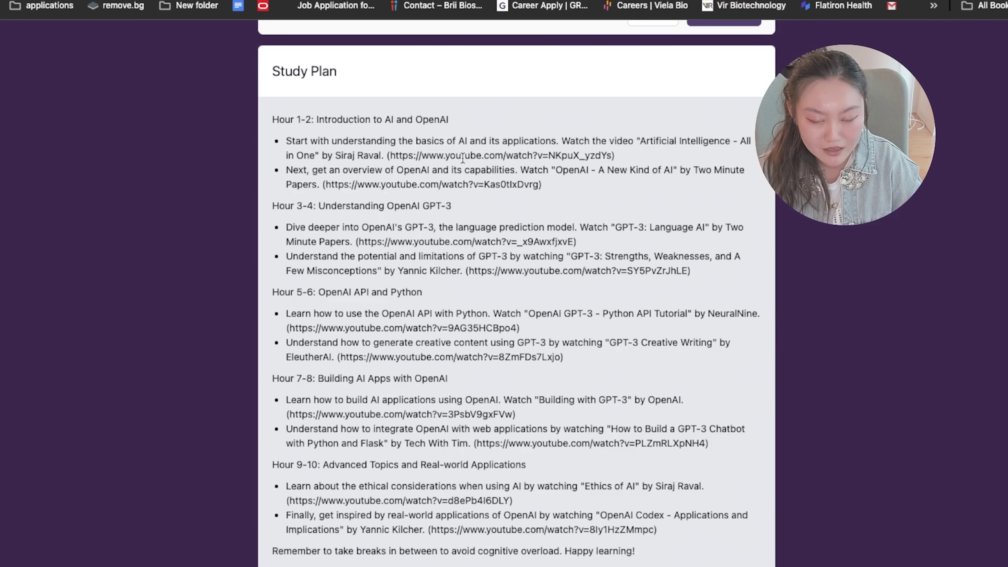
left_click_drag(390, 156, 612, 157)
key("super+c")
- Open the copied first video link on YouTube in a new tab
key("super+t")
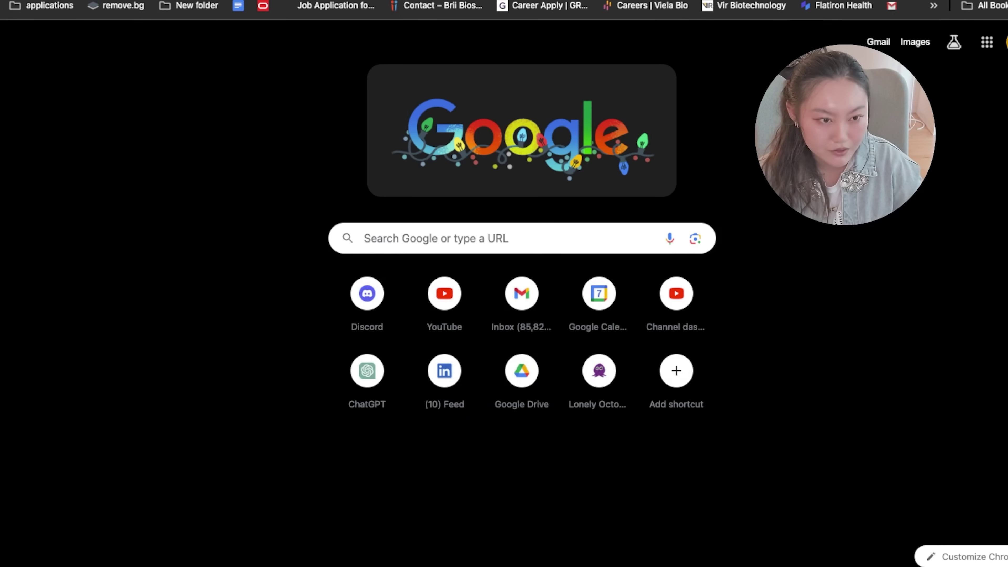
key("super+v")
key("Return")
scroll(424, 259, "down", 2)
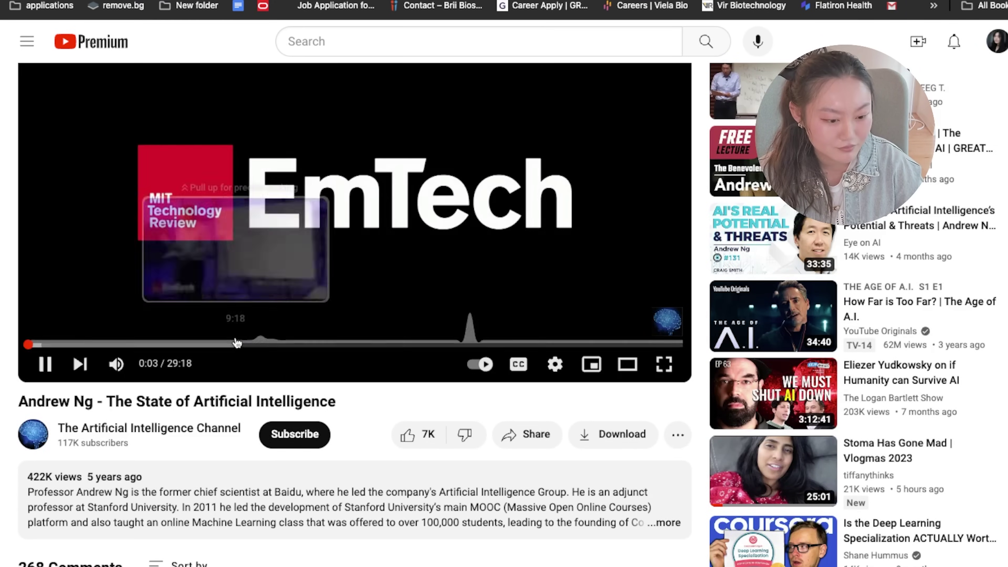
- Load the Tech With Tim link, then select the Building AI Apps with OpenAI API link
key("ctrl+shift+Tab")
left_click_drag(706, 444, 476, 443)
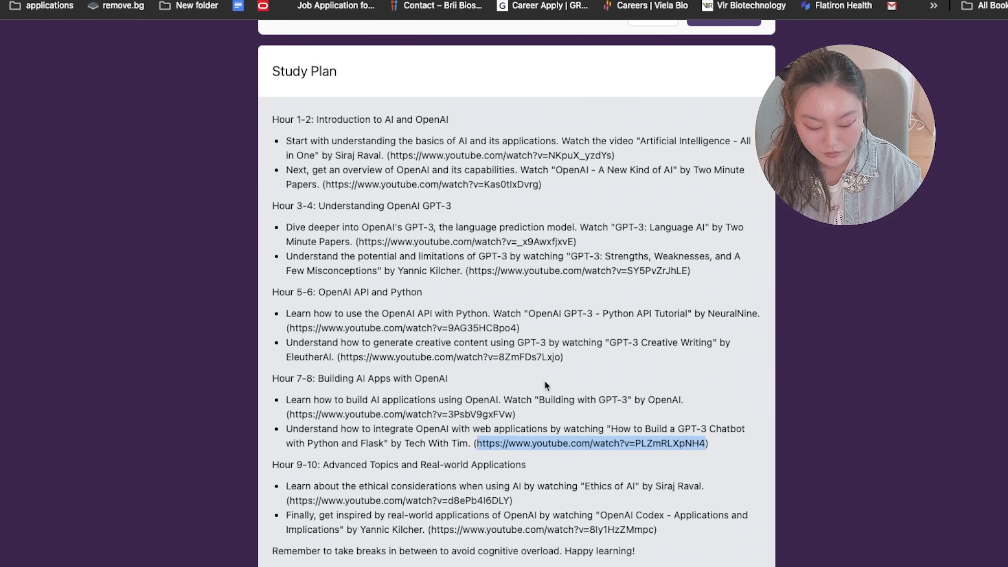
key("ctrl+Tab")
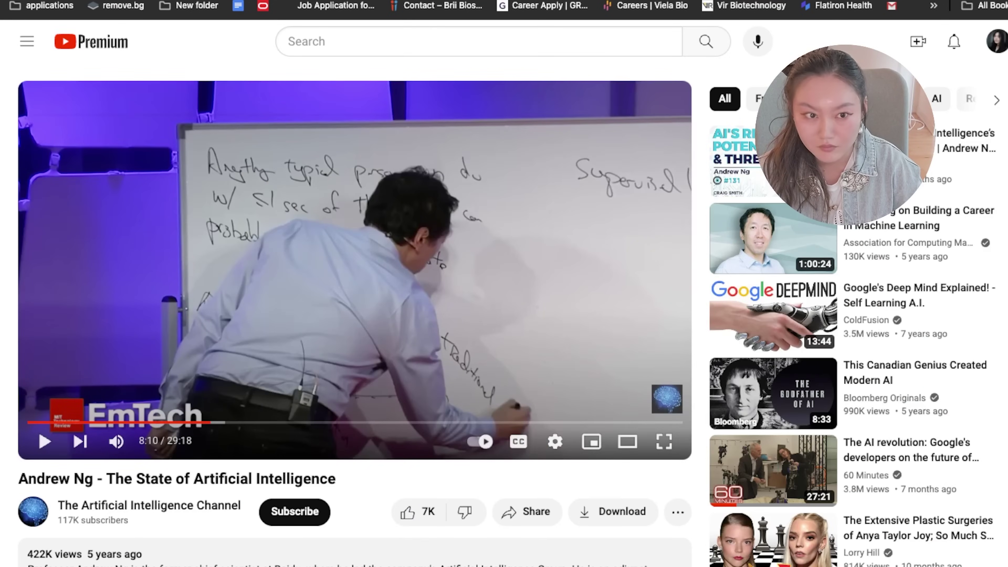
key("Return")
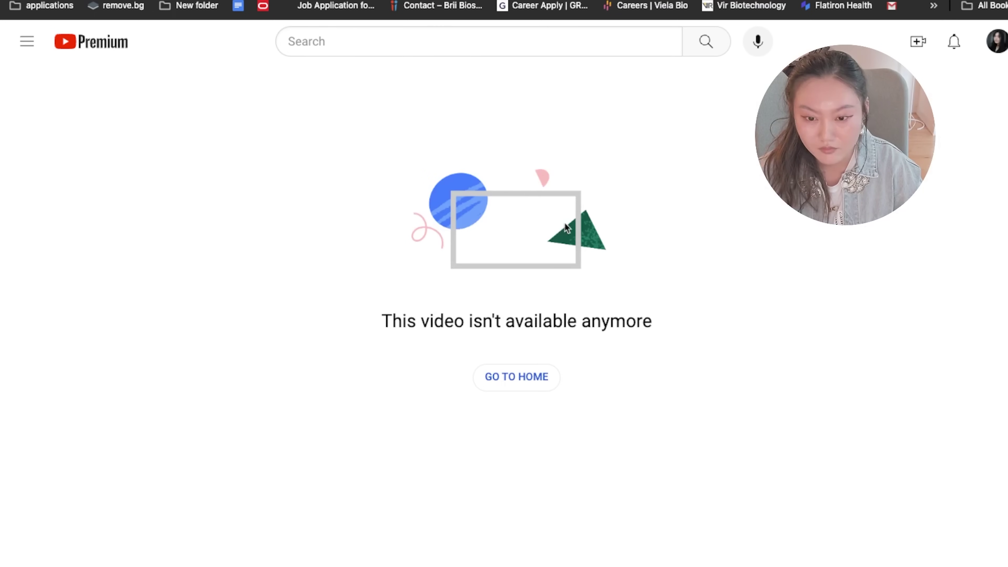
key("ctrl+shift+Tab")
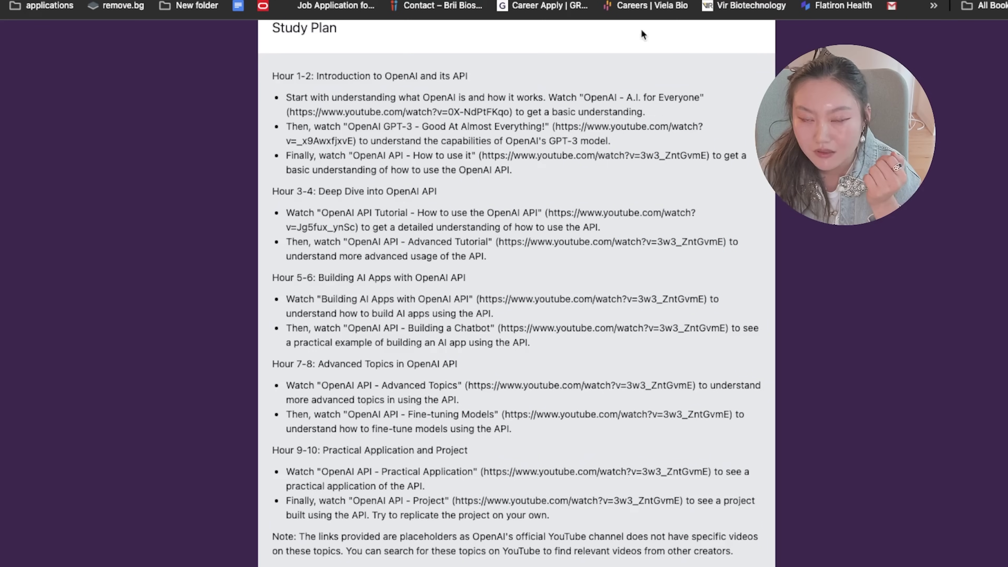
left_click_drag(478, 299, 696, 296)
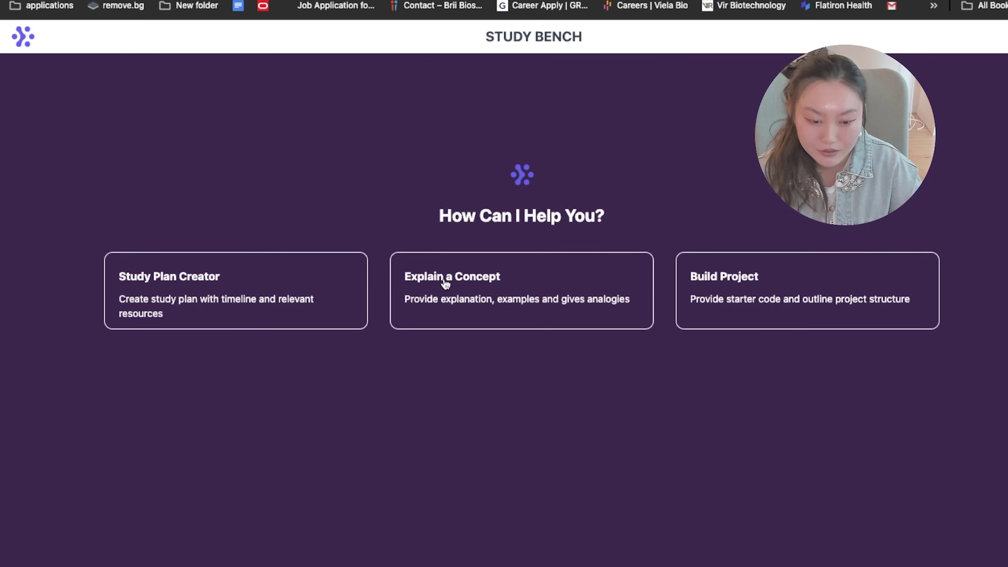
- Open the Explain a Concept tool and browse the OpenAI API reference's fine-tuning section
left_click(442, 281)
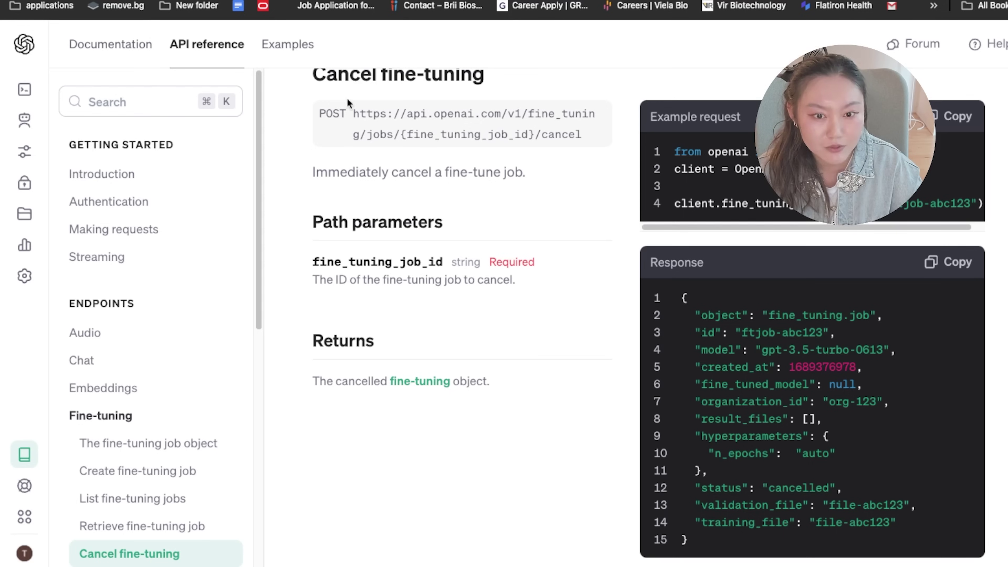
scroll(462, 131, "up", 10)
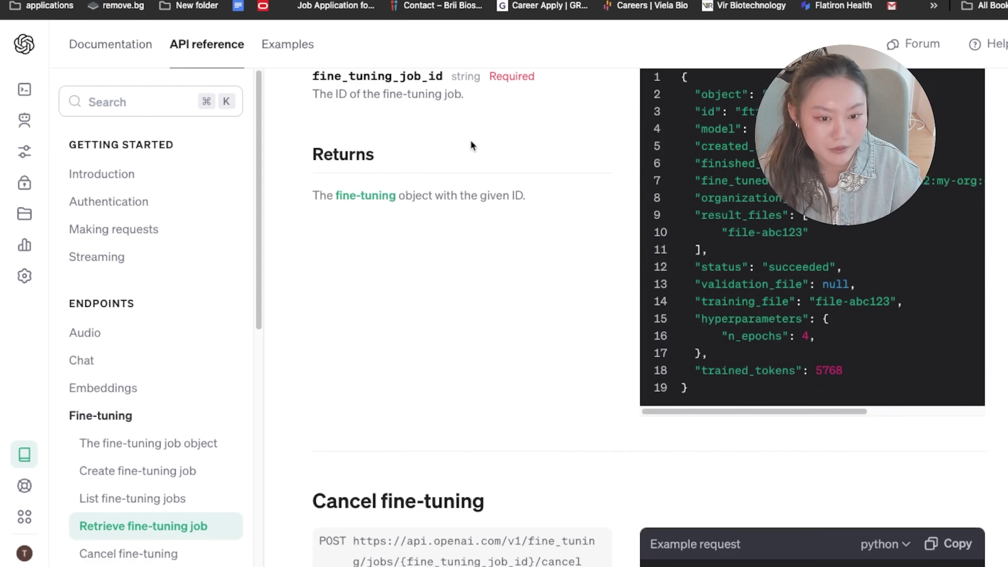
scroll(486, 265, "down", 2)
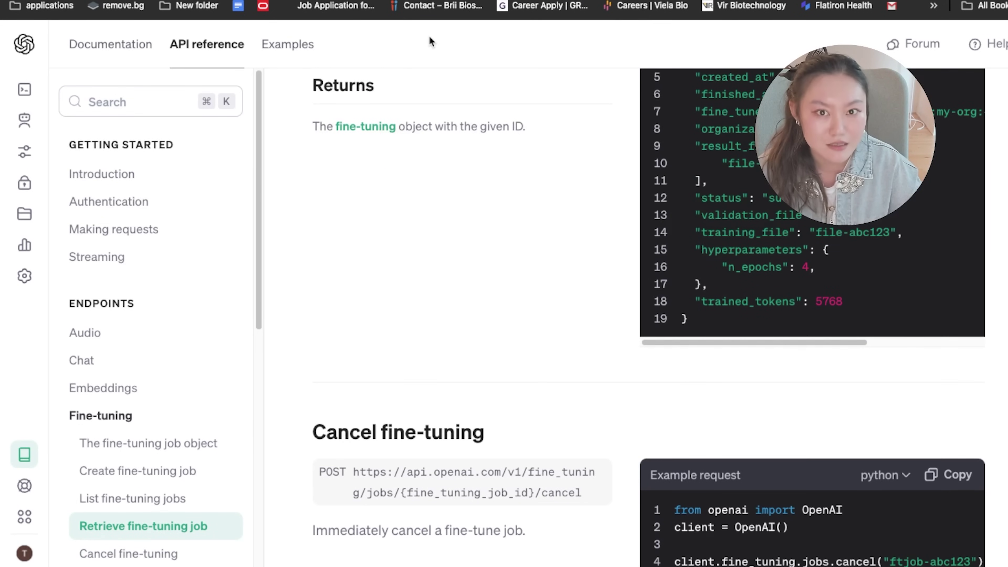
scroll(602, 191, "up", 10)
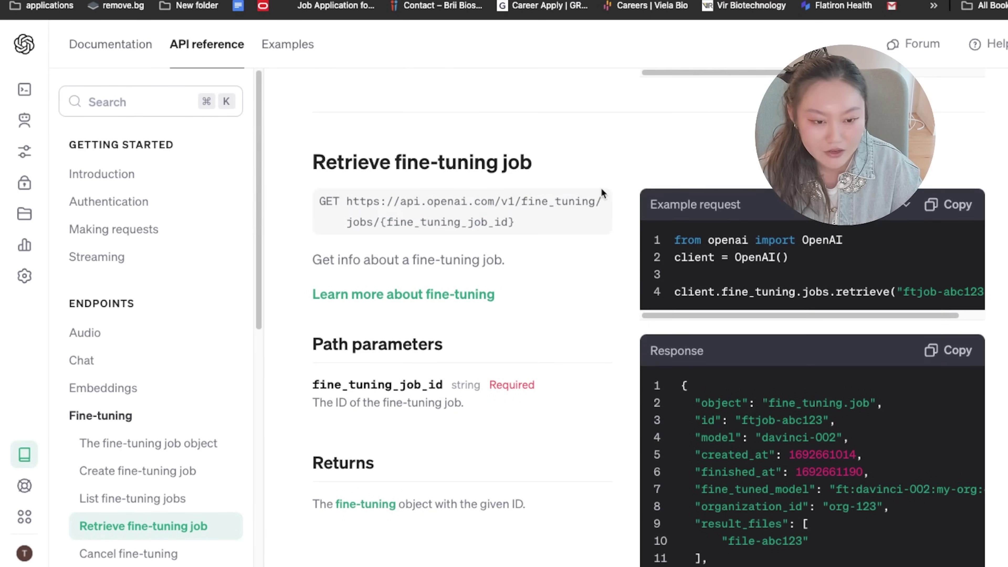
scroll(579, 168, "down", 2)
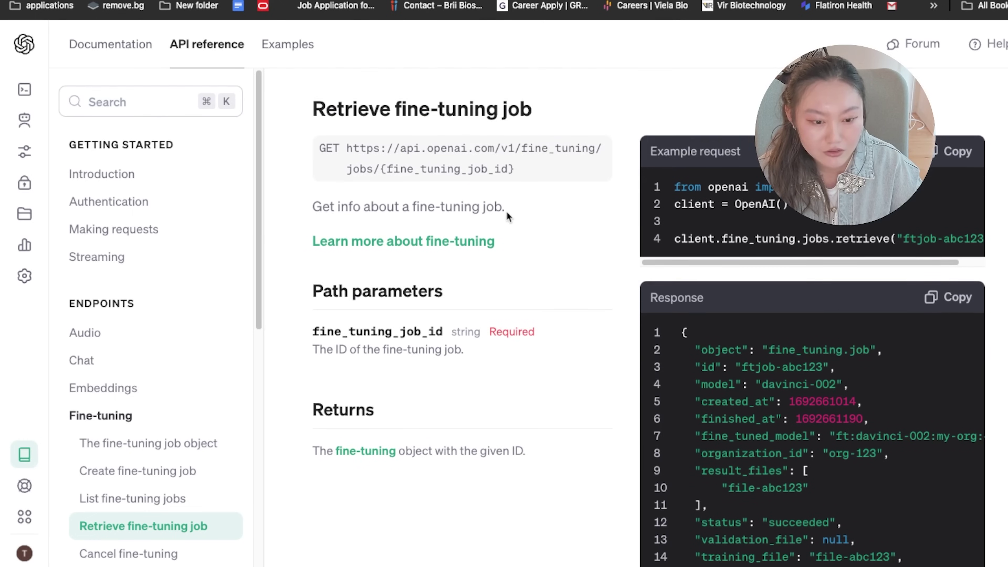
scroll(349, 318, "down", 6)
scroll(348, 306, "up", 7)
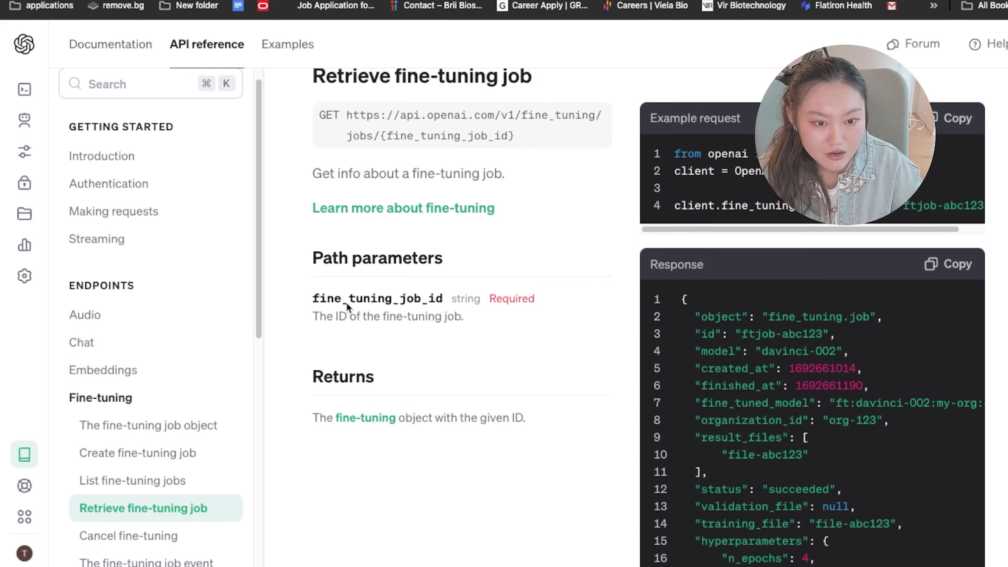
- Select the retrieve fine-tuning job endpoint URL and the following fine-tuning endpoint URLs
left_click_drag(319, 123, 580, 145)
scroll(580, 145, "down", 10)
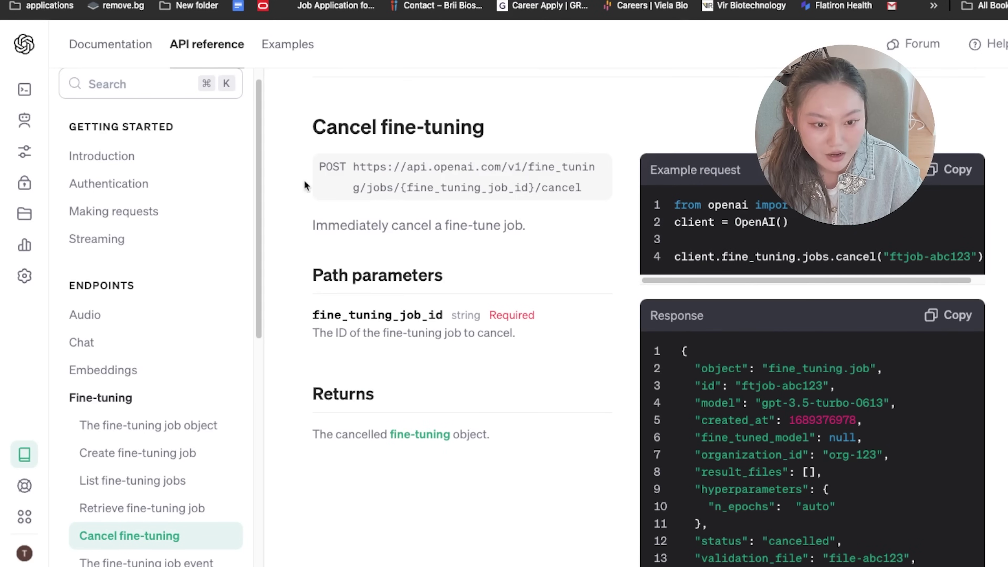
left_click_drag(321, 166, 582, 188)
scroll(540, 198, "down", 12)
left_click_drag(319, 204, 583, 236)
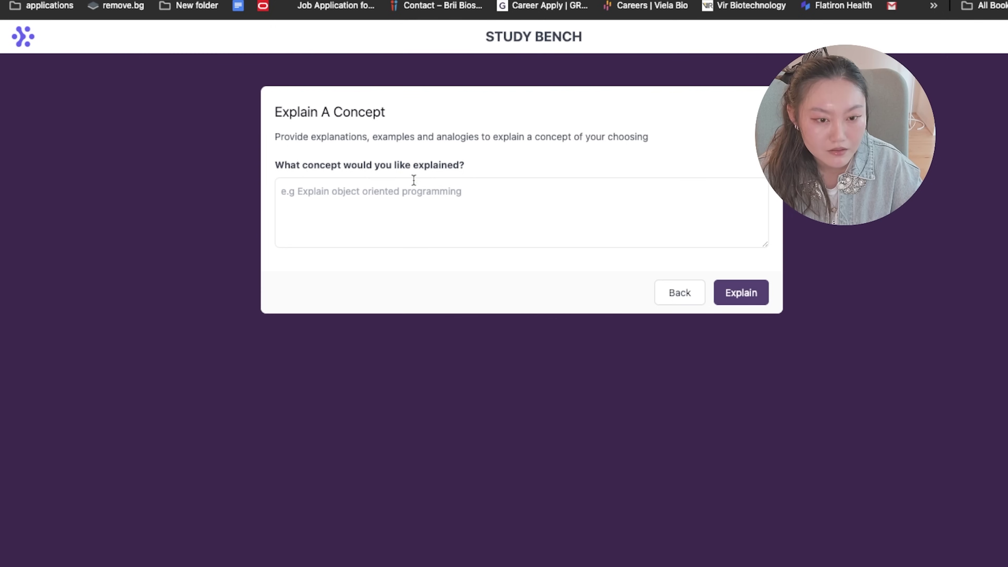
left_click(428, 184)
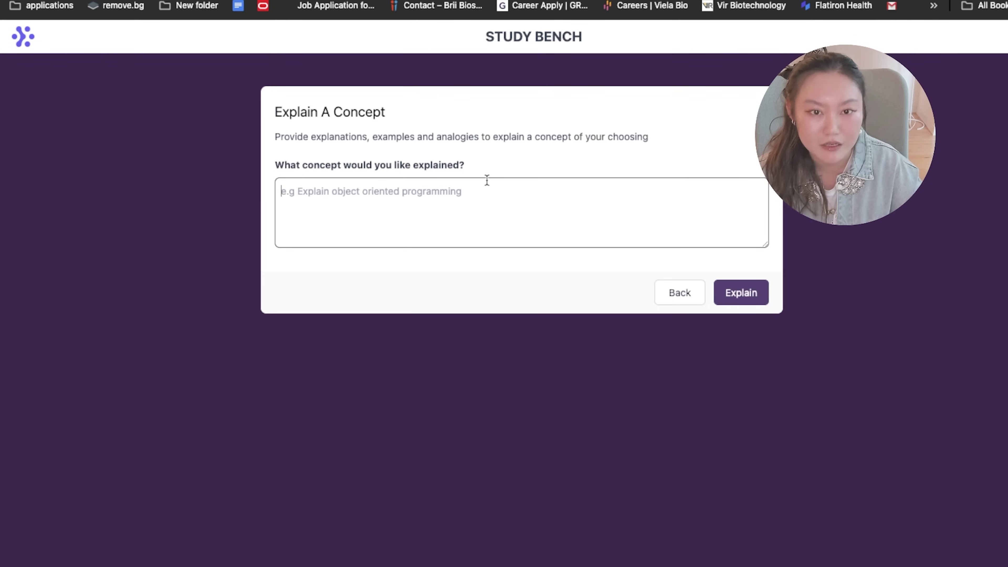
- Ask how GET and POST requests work and request resources for learning HTTP methods
type("Can you explain to me how GET, POST, and things like t")
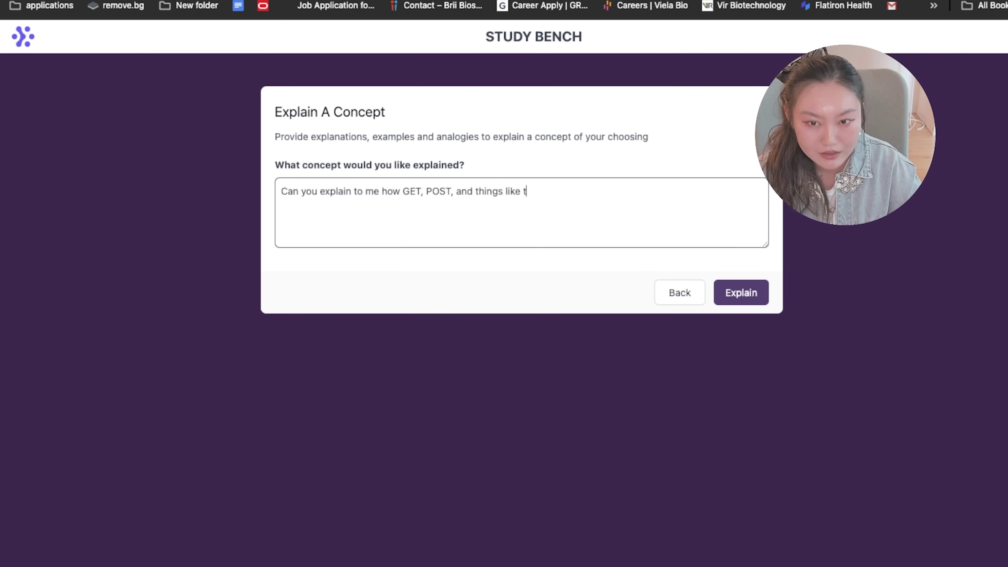
type("hat work? can you sugg")
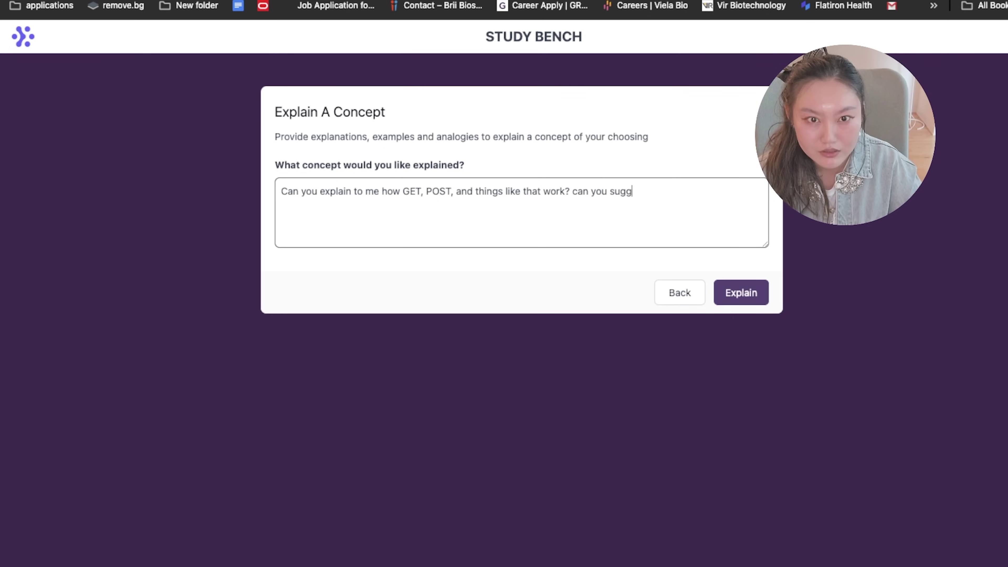
type("est to me some re")
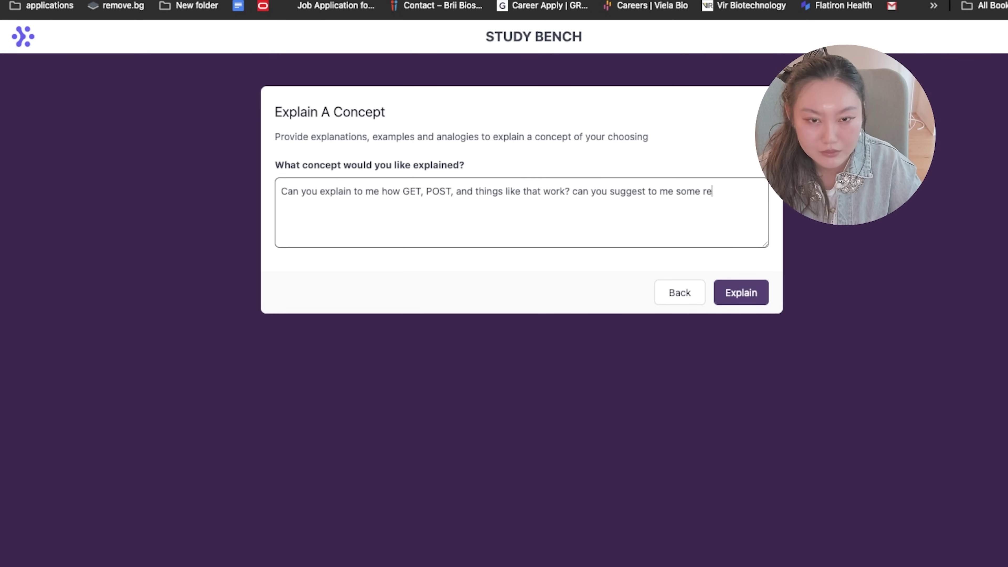
type("sto learn about this?")
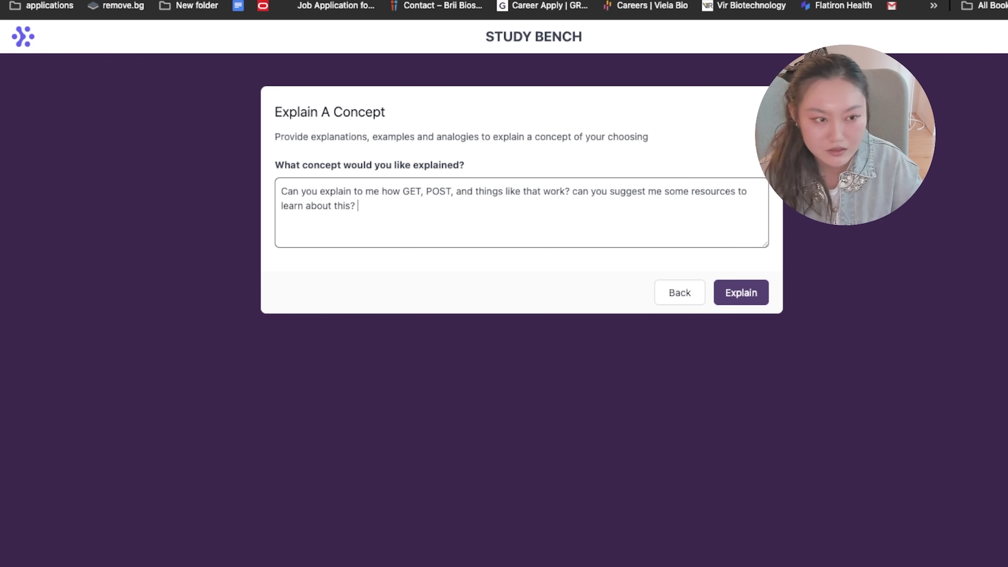
left_click(732, 293)
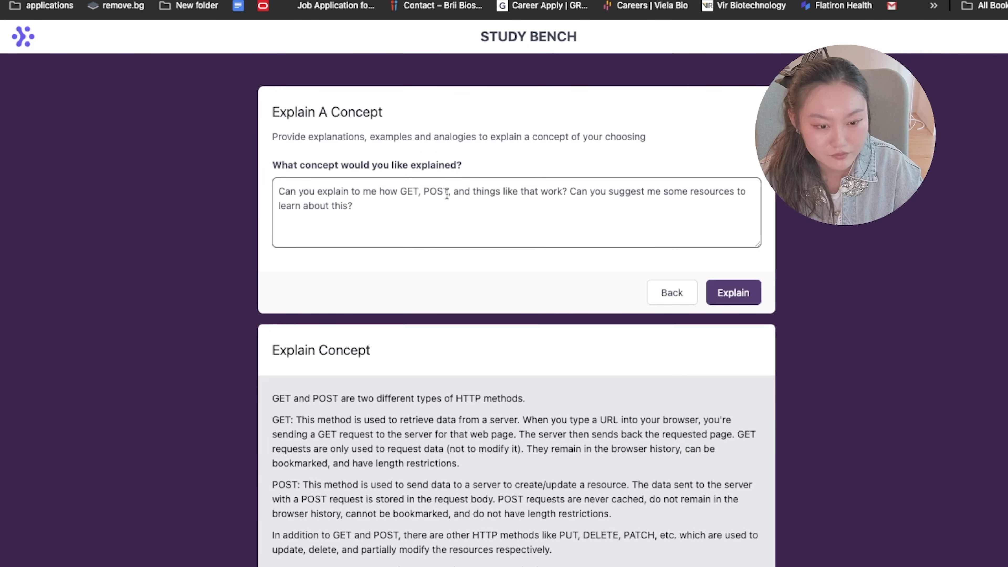
scroll(572, 274, "down", 6)
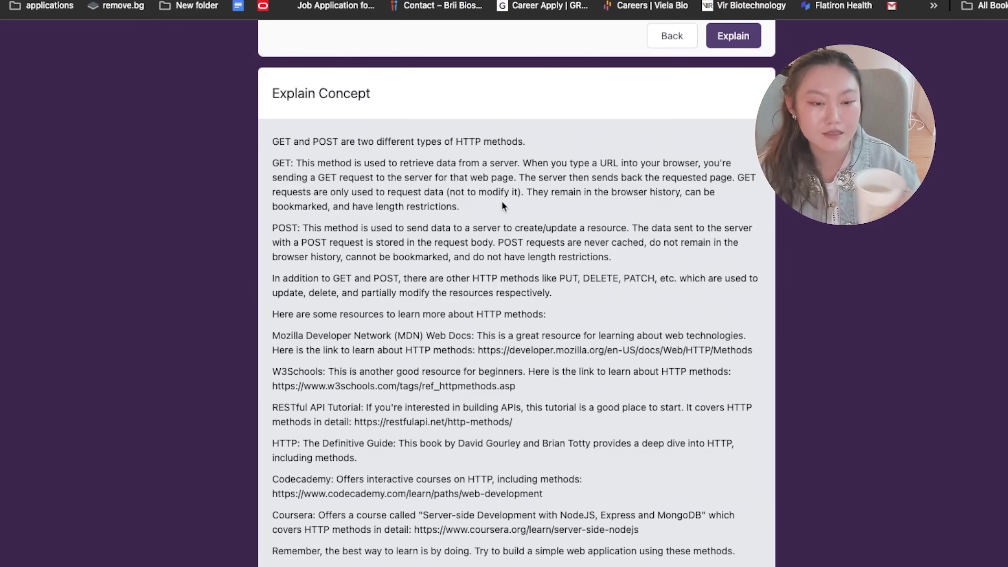
- Highlight the answer's opening, GET description, other HTTP methods sentence, and MDN Web Docs resource
left_click_drag(272, 142, 533, 142)
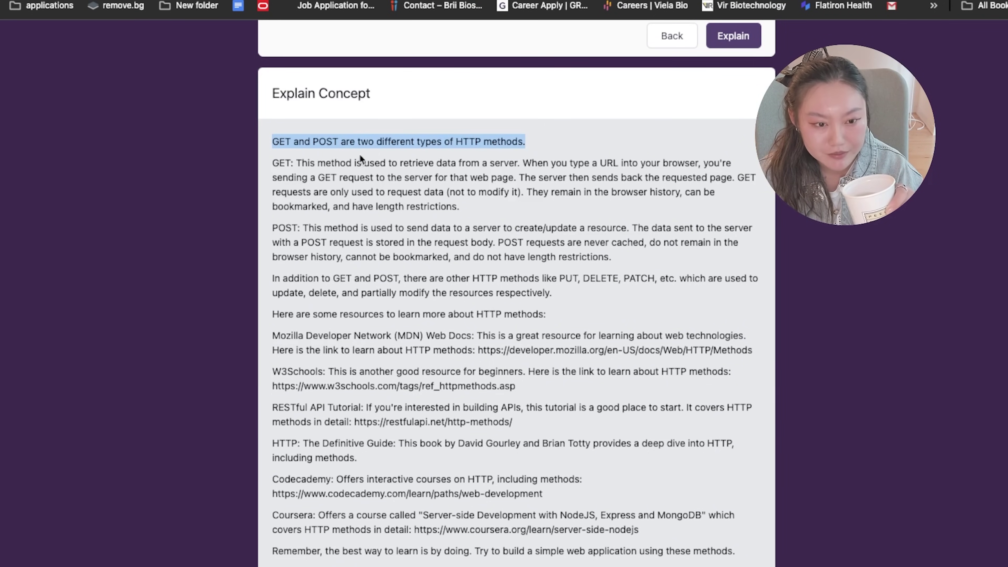
left_click_drag(301, 163, 513, 177)
scroll(515, 231, "up", 5)
scroll(515, 231, "down", 5)
left_click_drag(287, 278, 542, 293)
left_click_drag(426, 336, 467, 480)
- Highlight the other learning resources, then app.py's imports, setup code and render_template usages
left_click(500, 398)
left_click(446, 459)
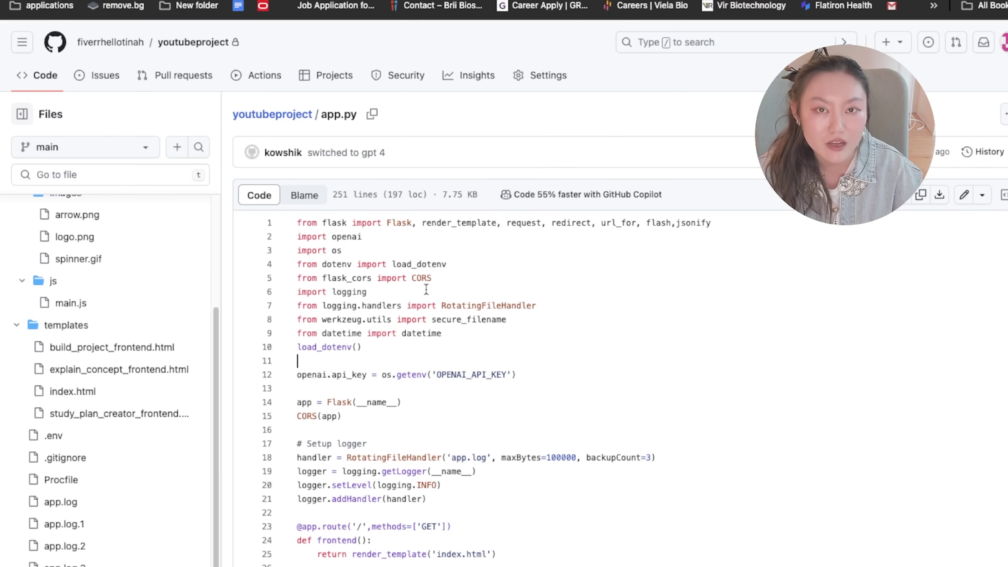
left_click_drag(377, 251, 542, 543)
scroll(542, 433, "down", 10)
left_click_drag(297, 144, 616, 352)
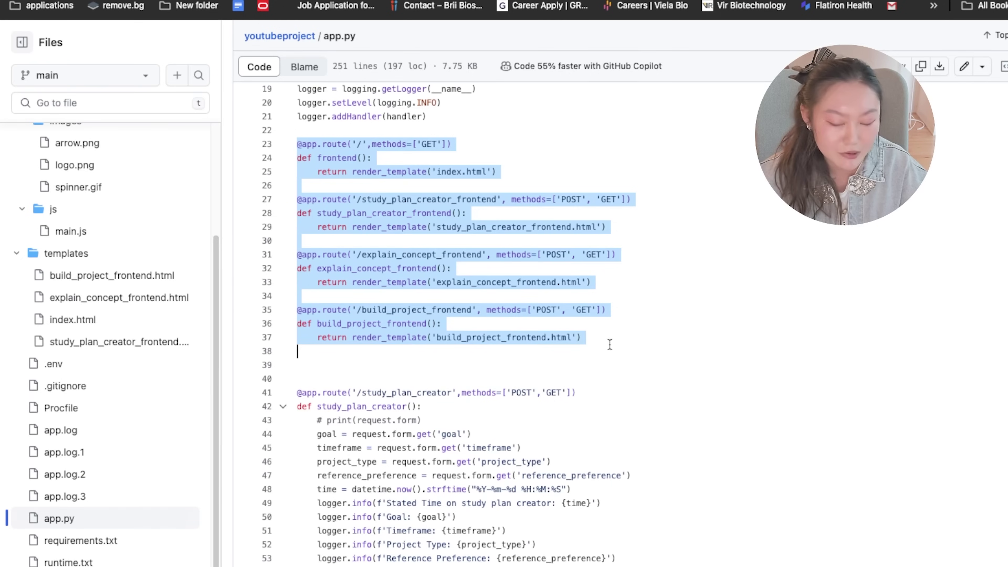
left_click(609, 344)
- Highlight app.py's build project route and tutor system prompt, then open the templates folder
scroll(413, 314, "down", 1)
left_click_drag(367, 297, 447, 310)
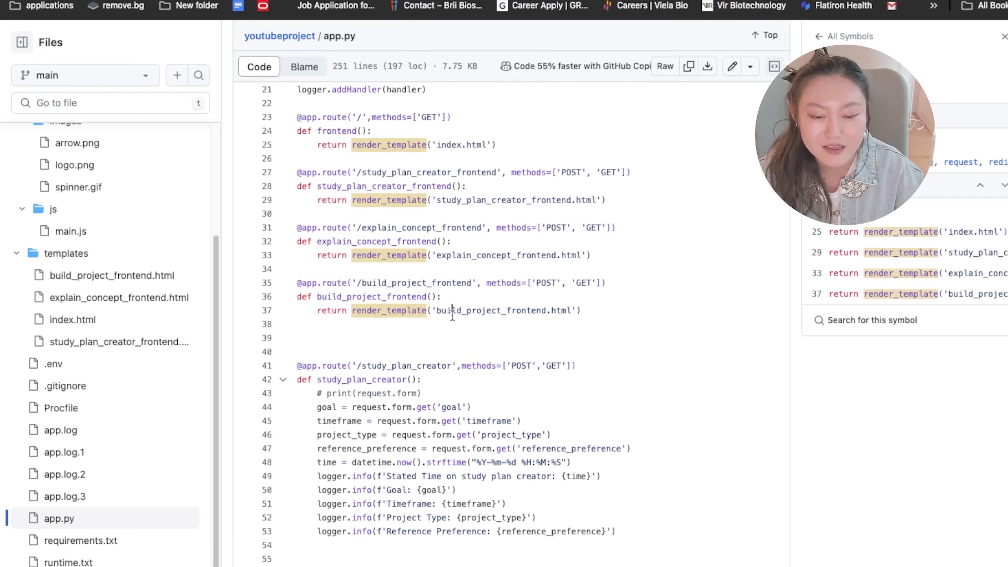
scroll(453, 312, "down", 15)
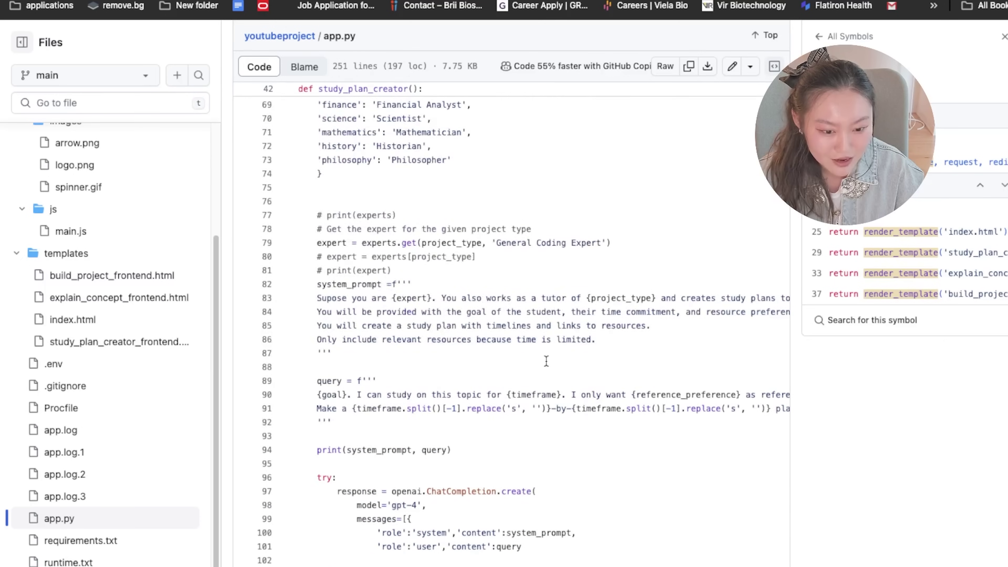
scroll(546, 361, "down", 1)
left_click_drag(392, 283, 591, 324)
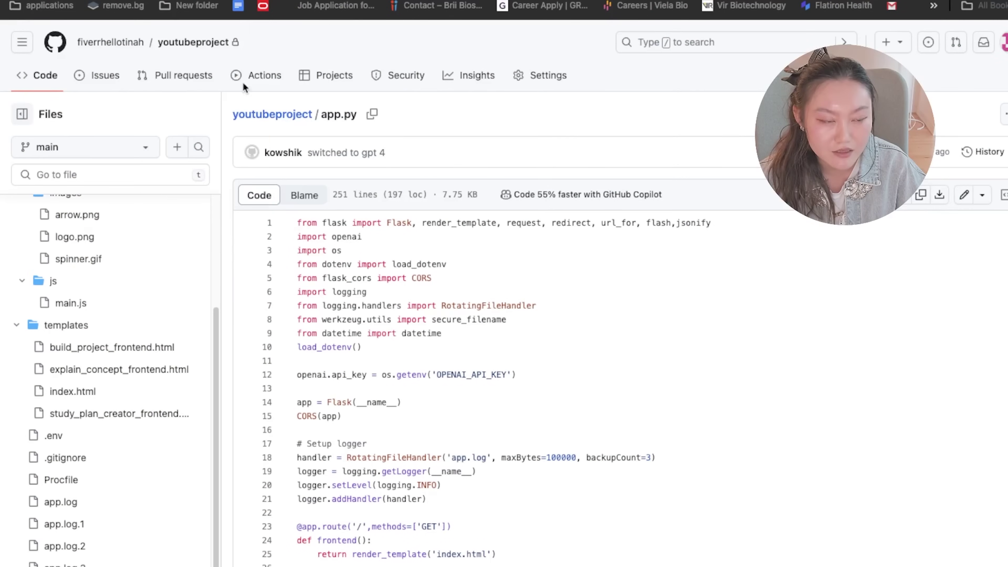
scroll(369, 237, "down", 2)
left_click_drag(322, 194, 421, 193)
scroll(457, 318, "down", 5)
left_click(131, 259)
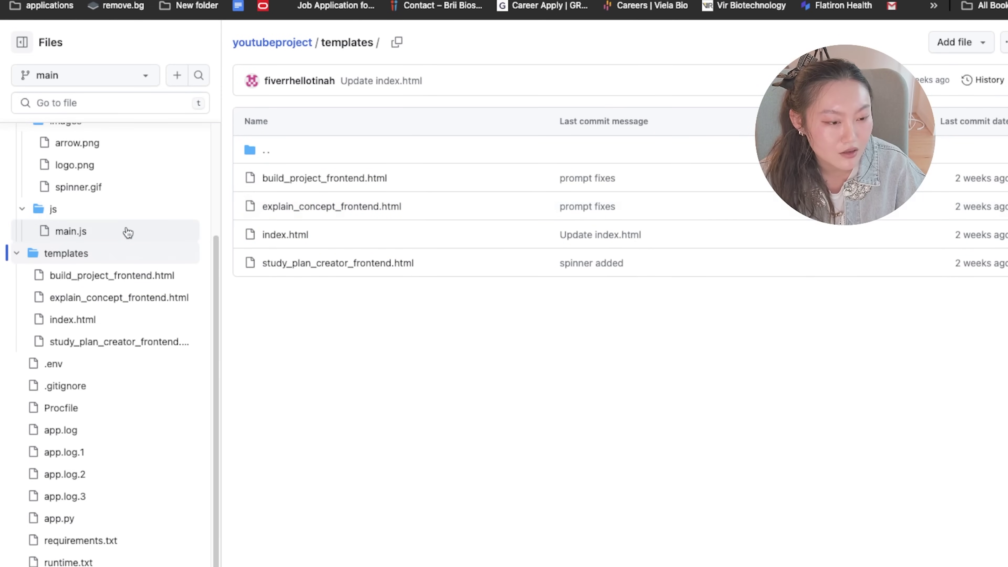
- Glance at main.js, then write a Build Project goal asking for starter code for each step
left_click(127, 232)
scroll(476, 318, "down", 5)
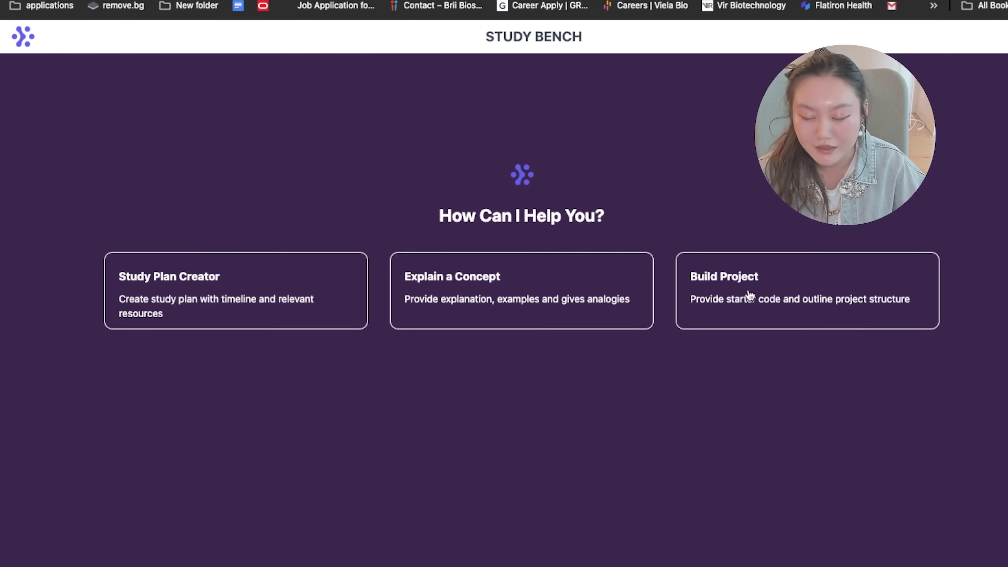
left_click(747, 295)
left_click(494, 206)
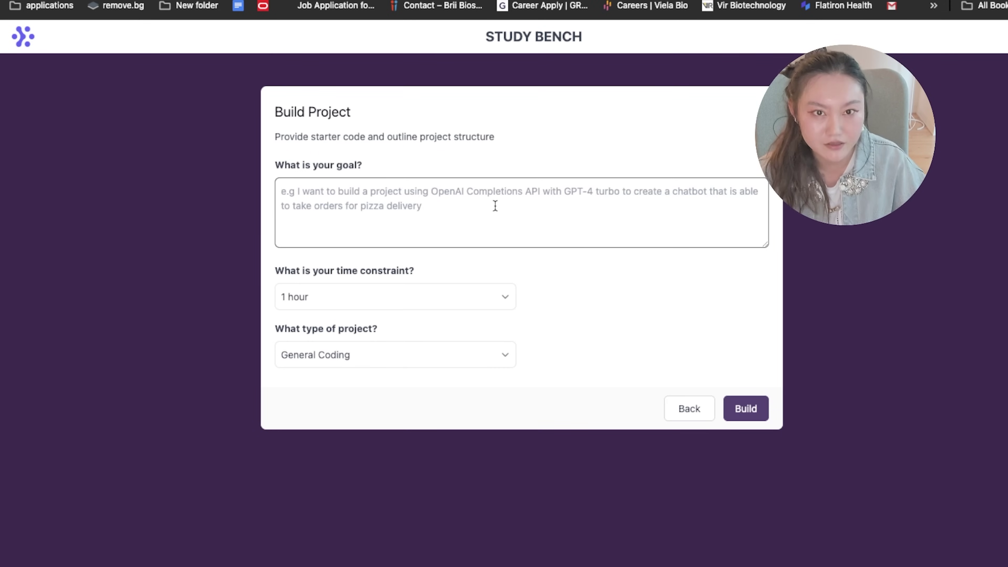
type("I want to")
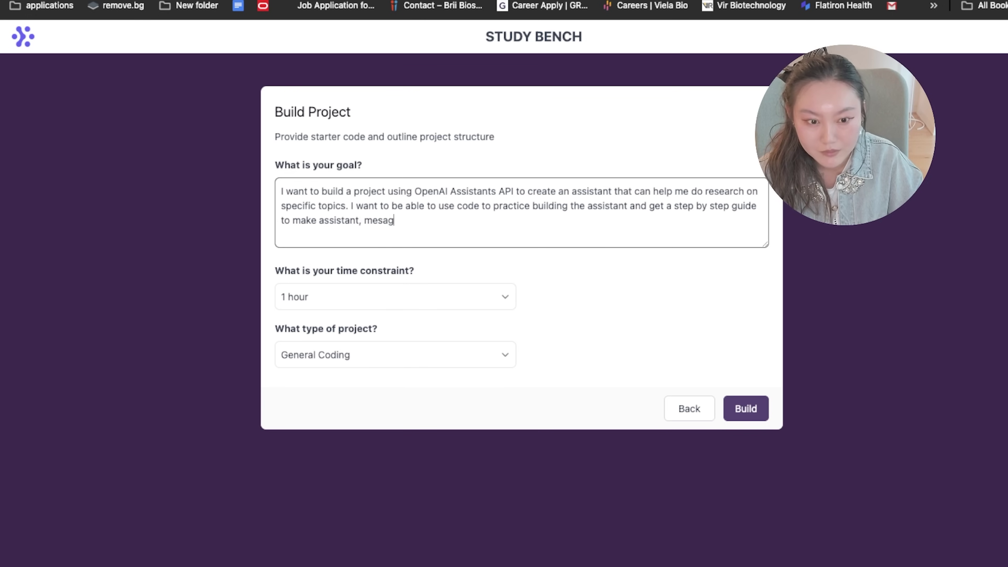
type("Please provide starter code for each step.")
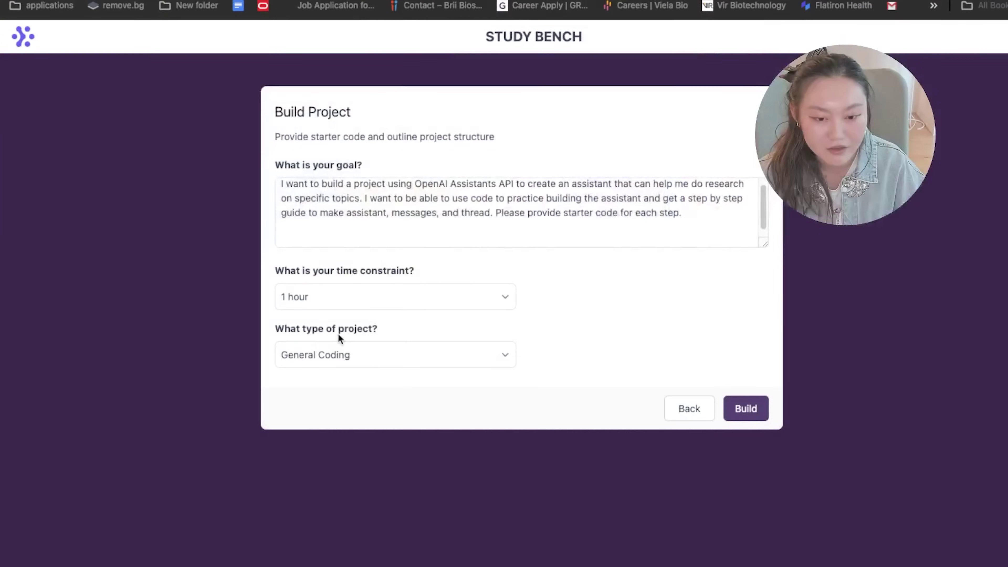
type("Here's the documenta")
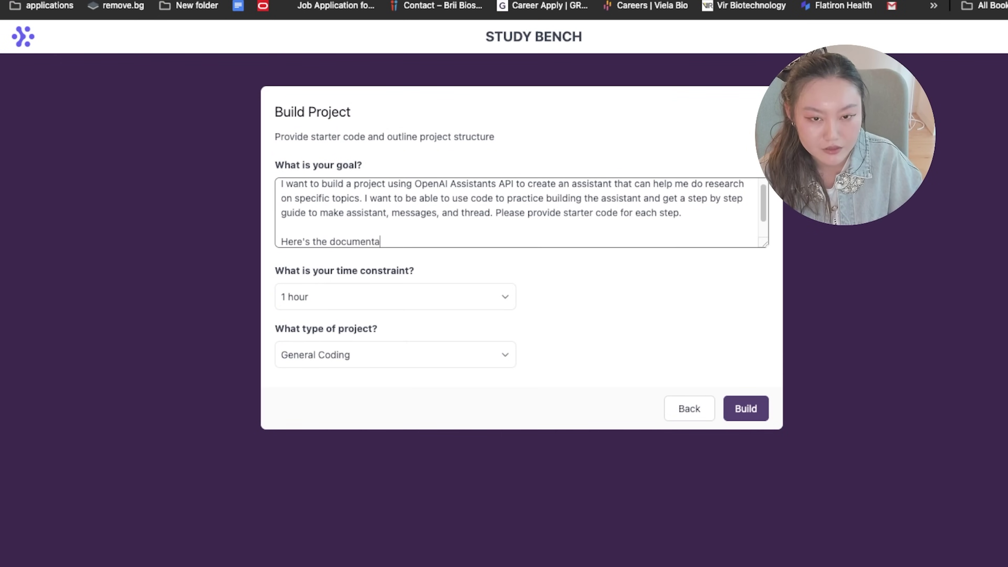
type("tion:")
- Paste the Assistants documentation link, set 5 days and AI Expert, and build the project
type("https://platform.openai.com/docs/assistants/overview")
key("Tab")
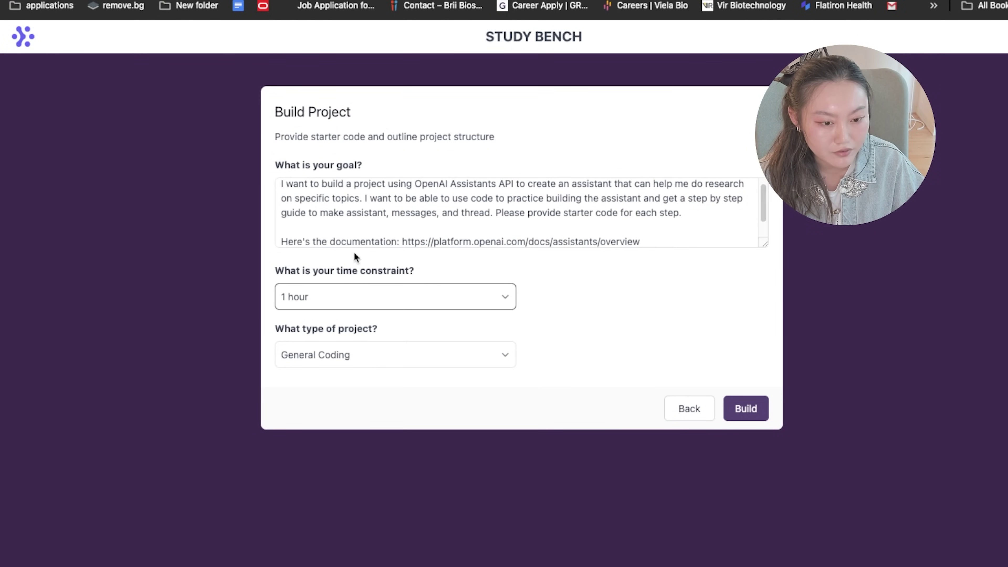
left_click(442, 360)
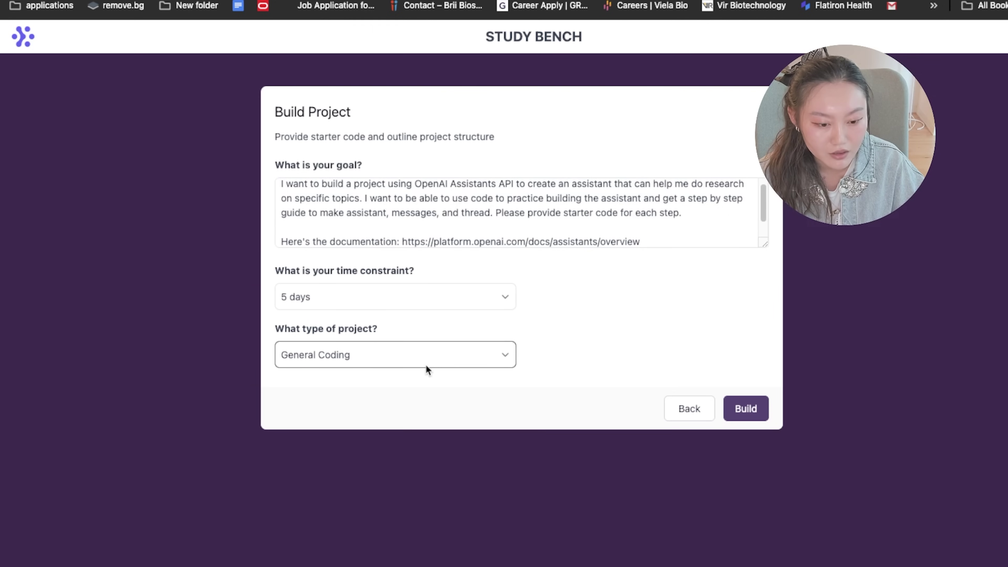
left_click(427, 381)
left_click(533, 341)
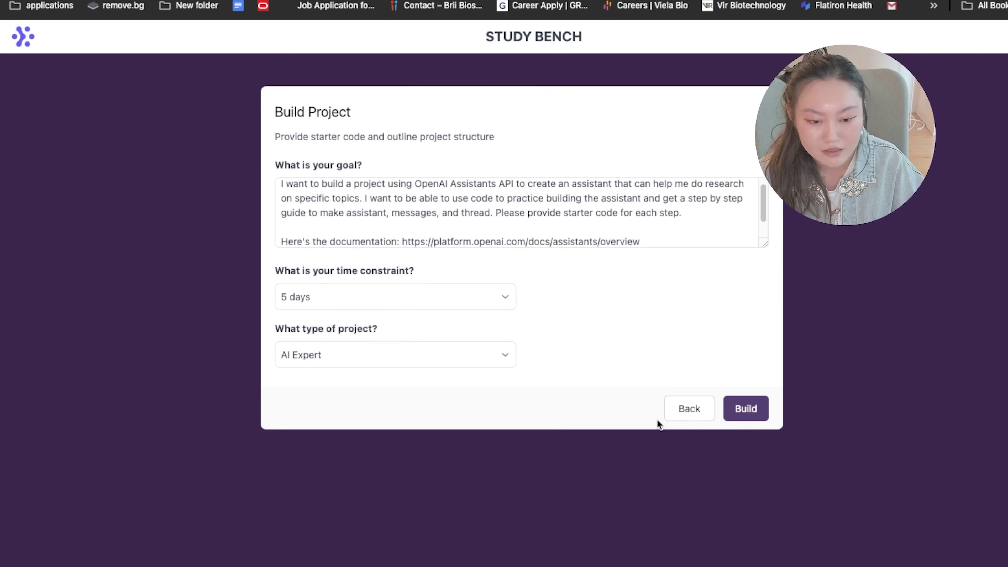
left_click(731, 419)
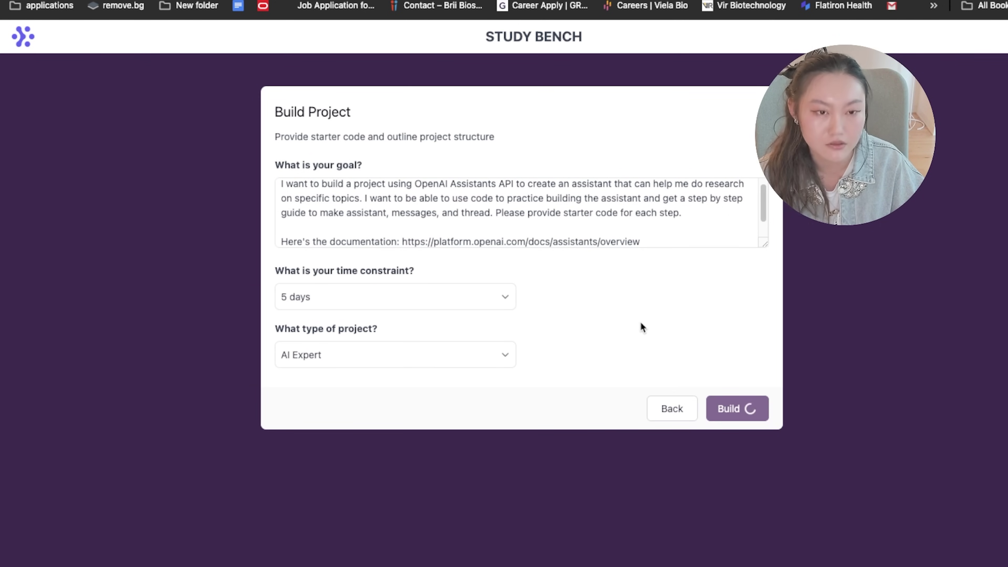
scroll(675, 318, "down", 10)
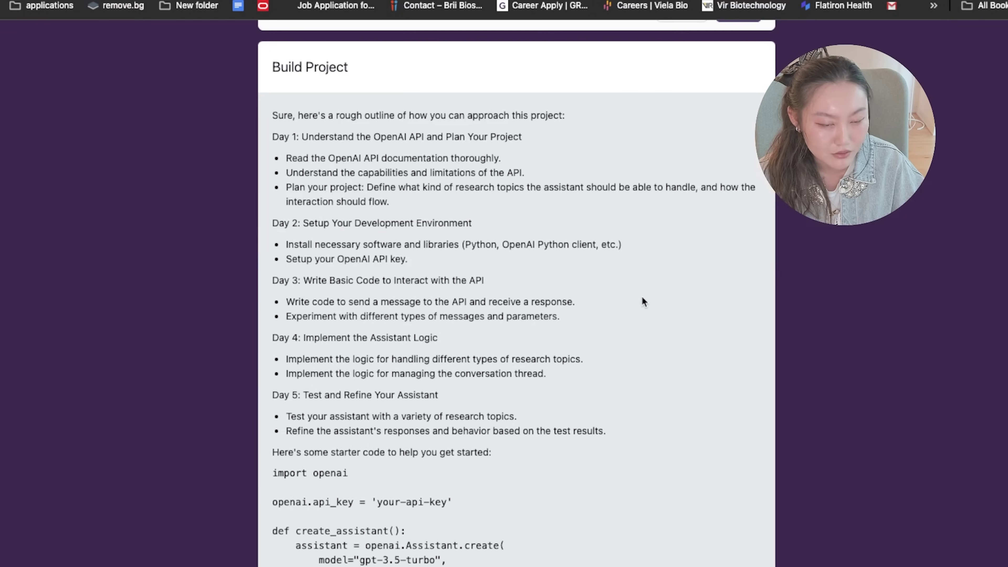
left_click_drag(272, 136, 511, 136)
left_click_drag(292, 223, 490, 224)
scroll(458, 279, "down", 1)
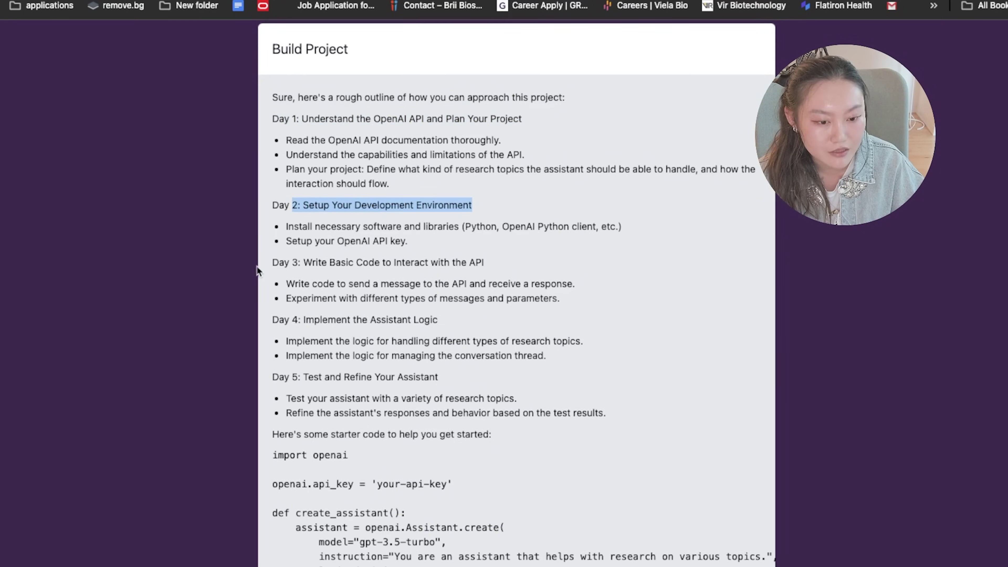
left_click_drag(284, 263, 422, 262)
scroll(502, 274, "down", 2)
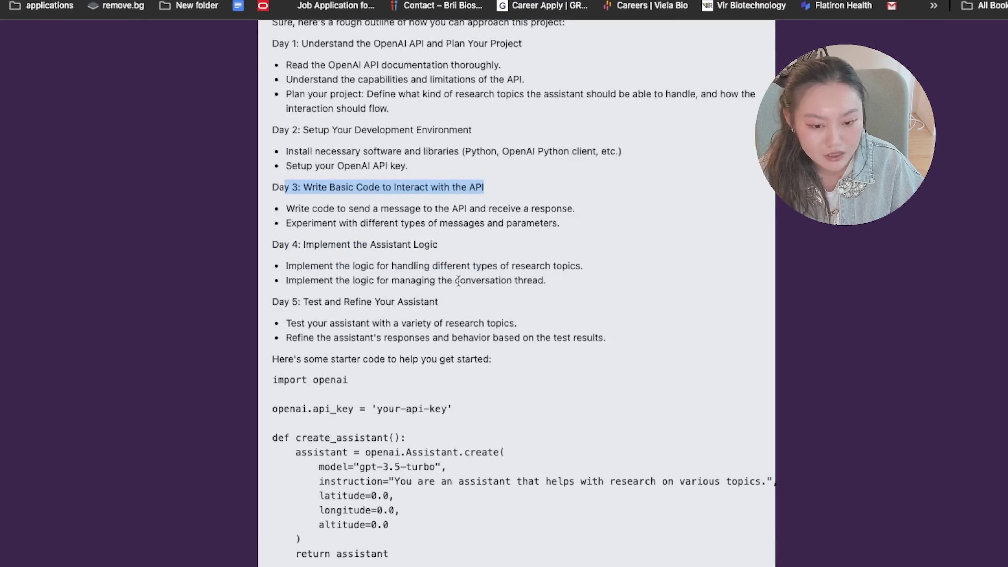
left_click_drag(285, 244, 458, 255)
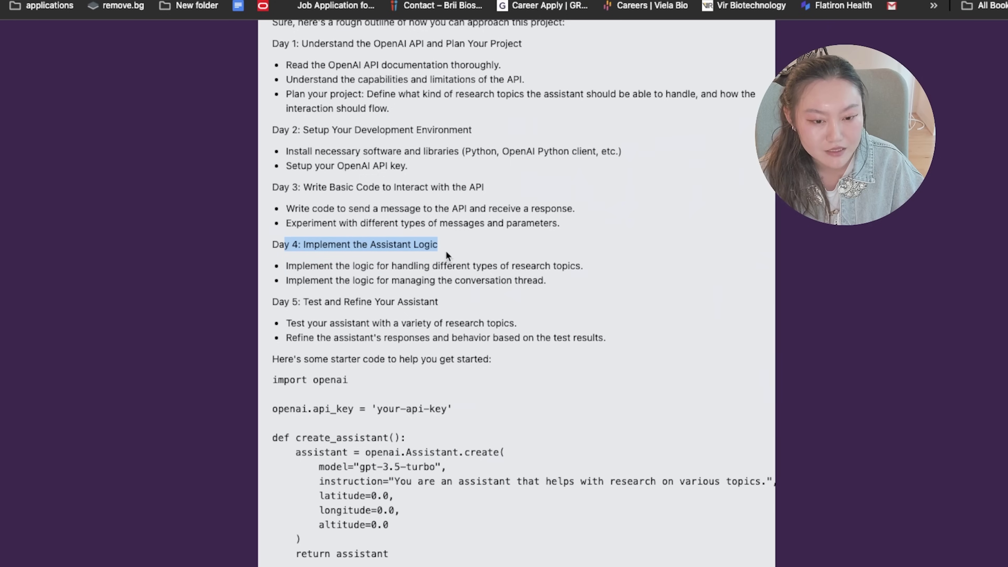
scroll(446, 250, "down", 1)
left_click_drag(307, 286, 450, 284)
scroll(435, 289, "down", 5)
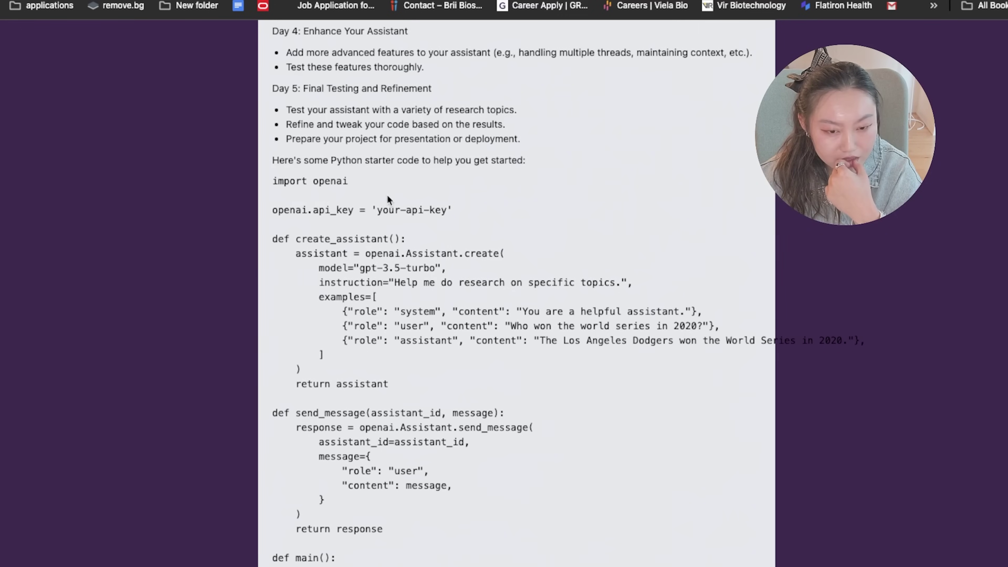
scroll(388, 199, "down", 1)
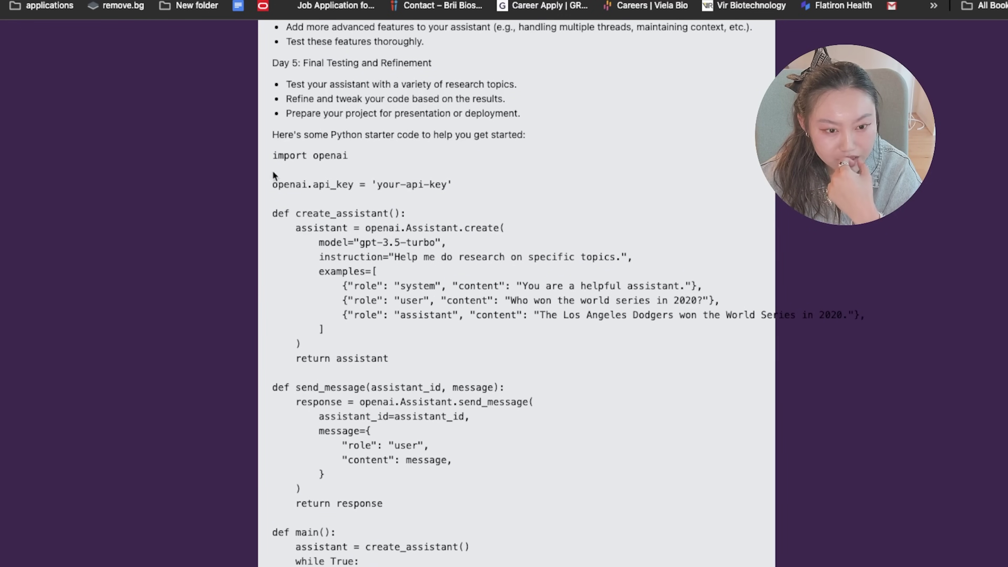
scroll(356, 179, "down", 2)
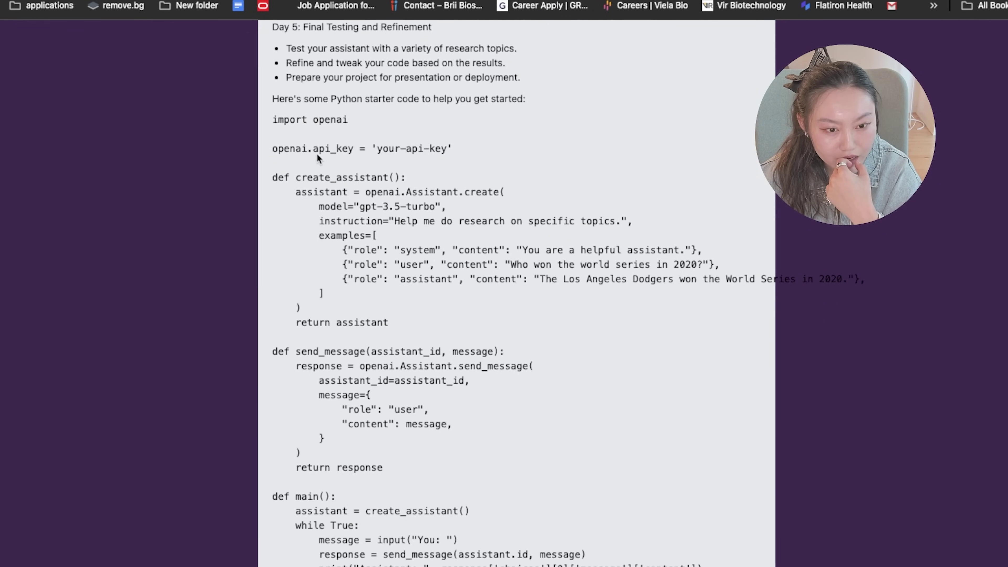
left_click_drag(317, 153, 418, 163)
left_click_drag(348, 177, 365, 171)
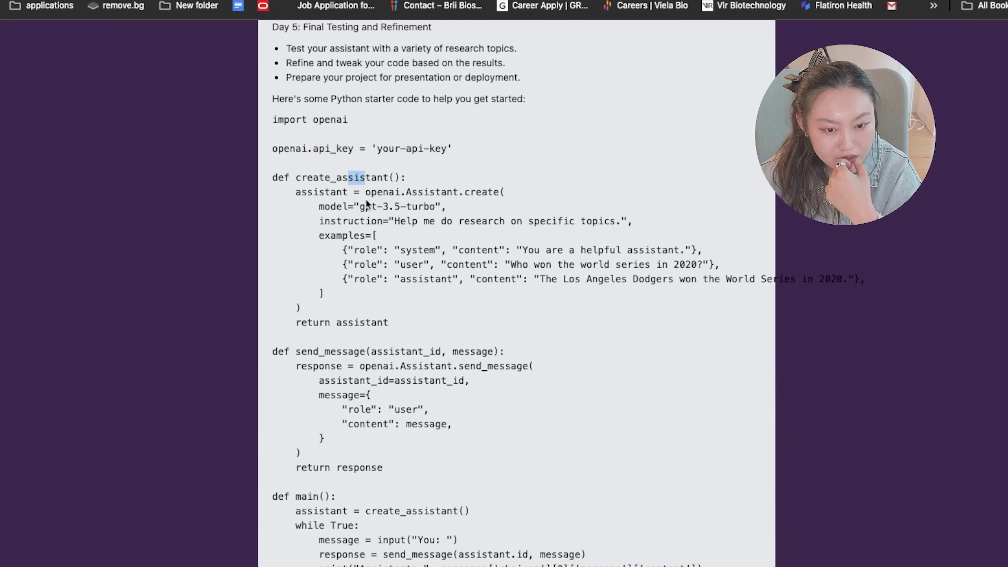
left_click_drag(397, 192, 426, 194)
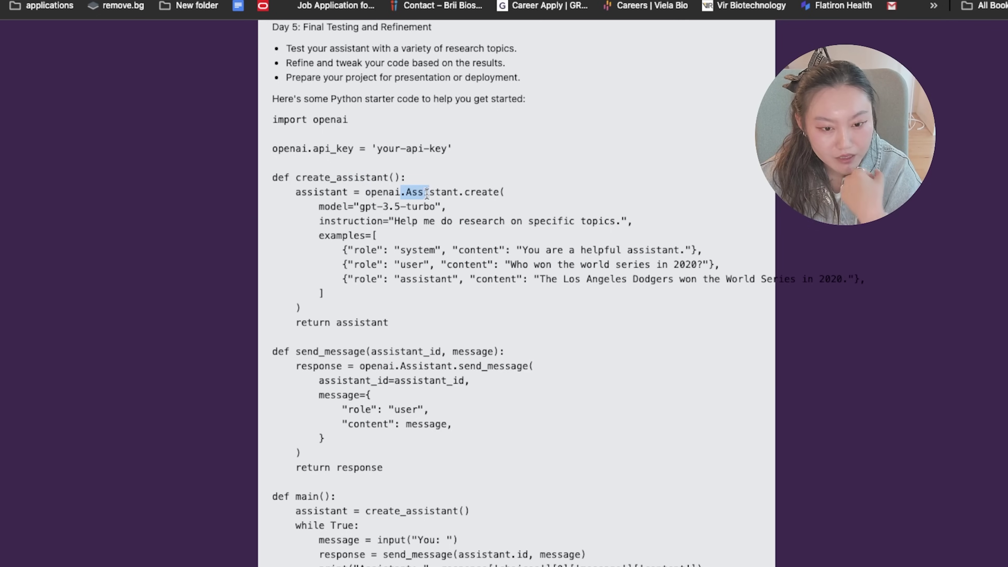
left_click(399, 203)
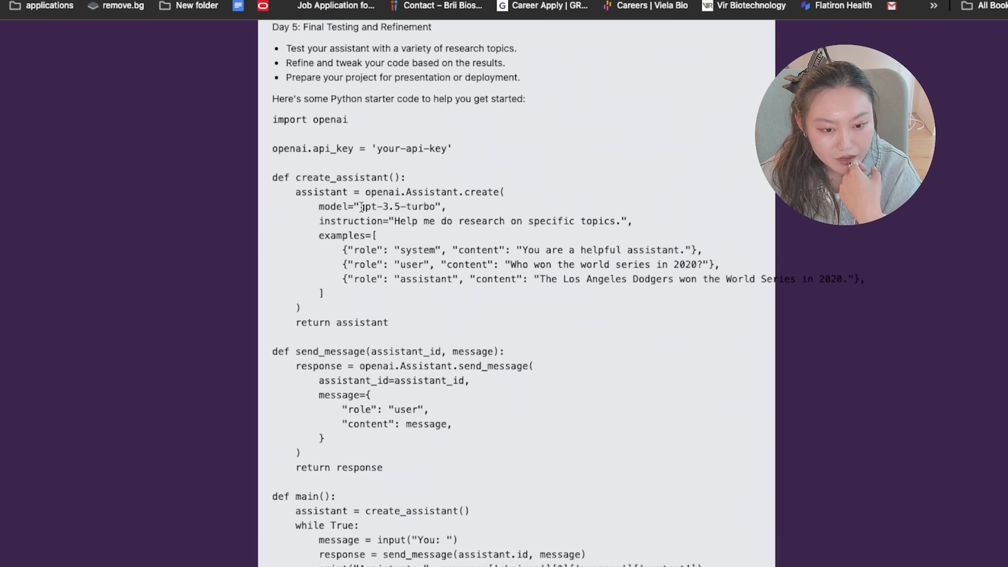
left_click_drag(361, 207, 401, 206)
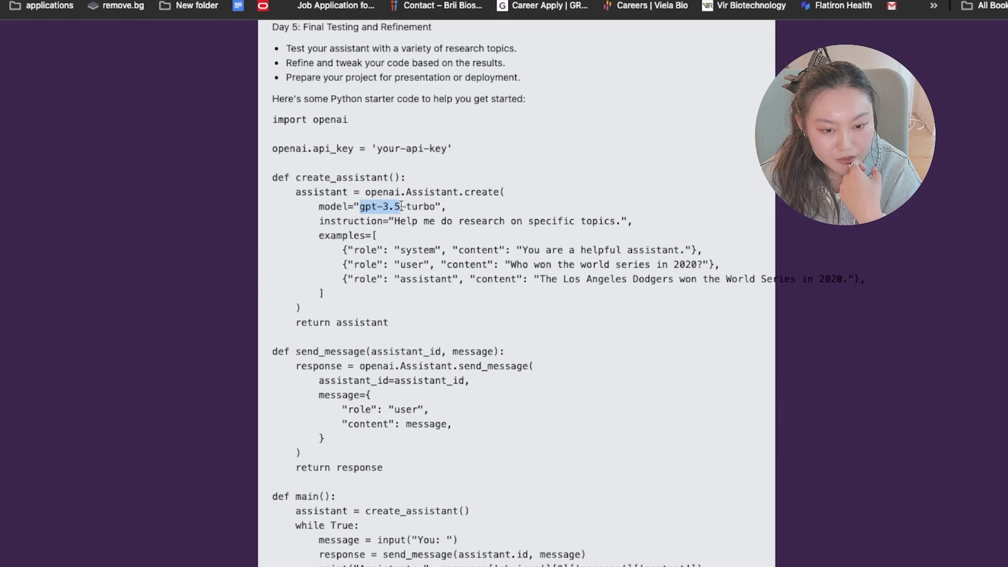
left_click(431, 208)
scroll(381, 225, "down", 1)
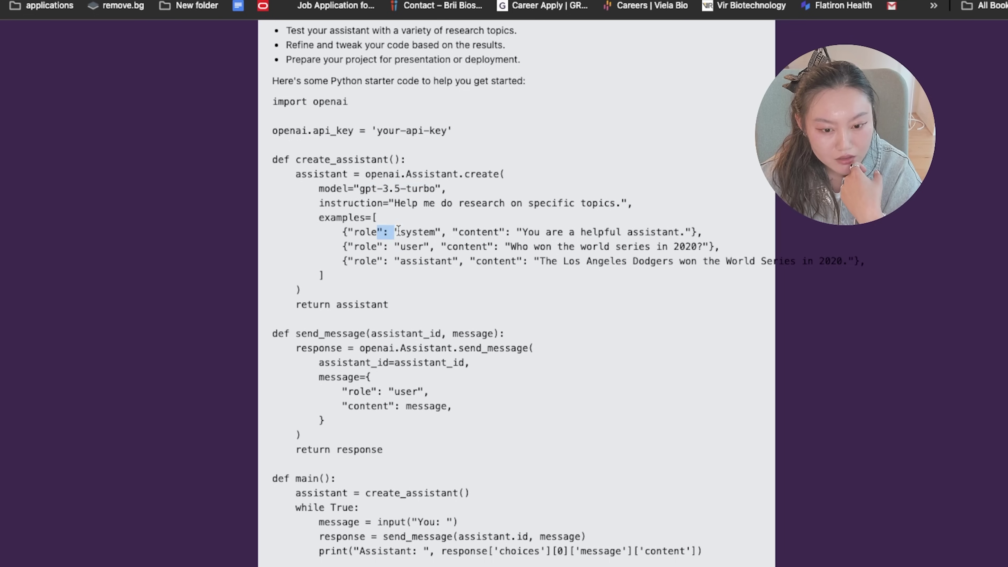
left_click_drag(405, 231, 627, 232)
left_click(485, 262)
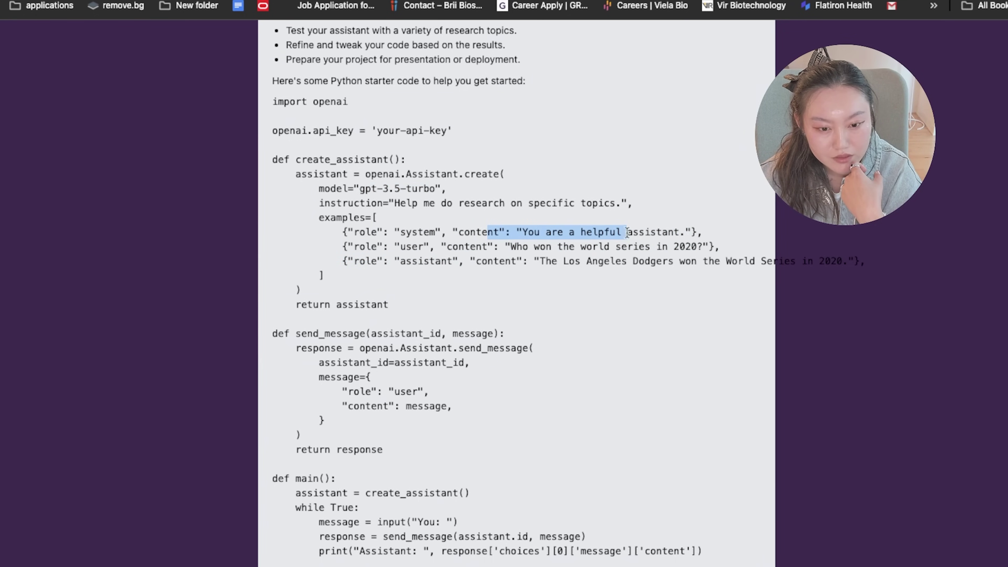
left_click(482, 244)
scroll(481, 254, "down", 3)
left_click_drag(405, 272, 463, 273)
scroll(460, 286, "down", 2)
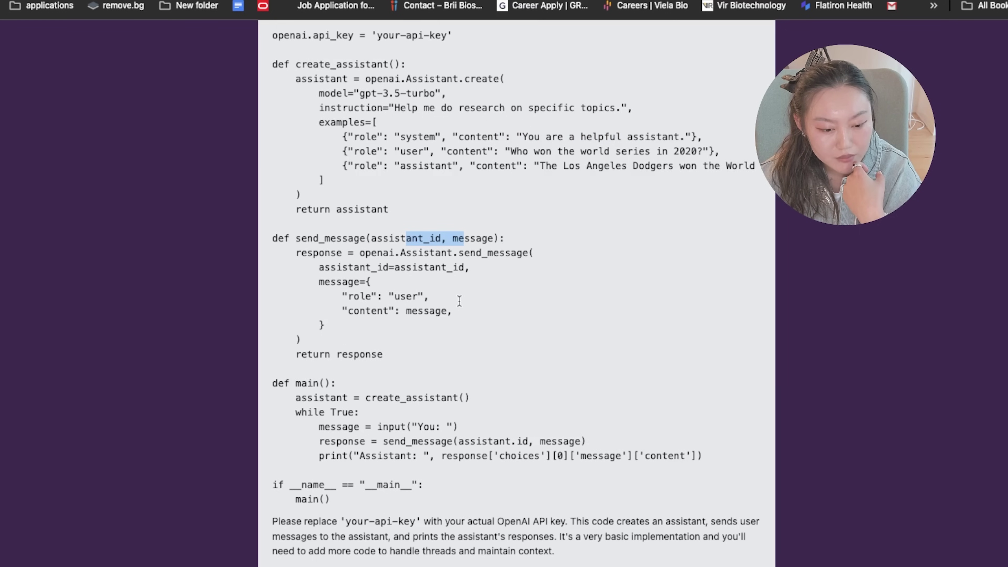
left_click_drag(436, 399, 702, 456)
scroll(472, 423, "up", 20)
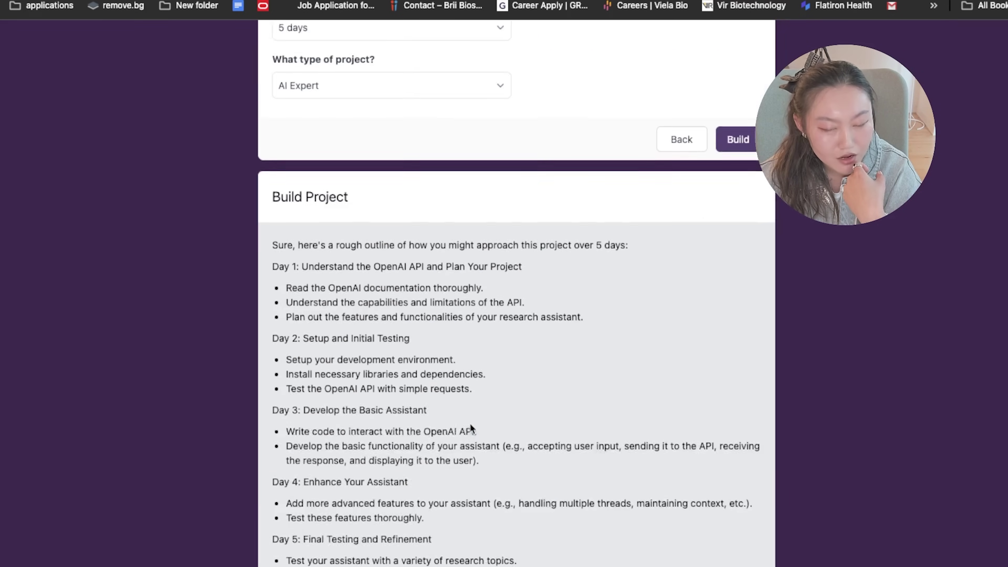
scroll(465, 400, "down", 15)
scroll(465, 400, "down", 9)
left_click(462, 392)
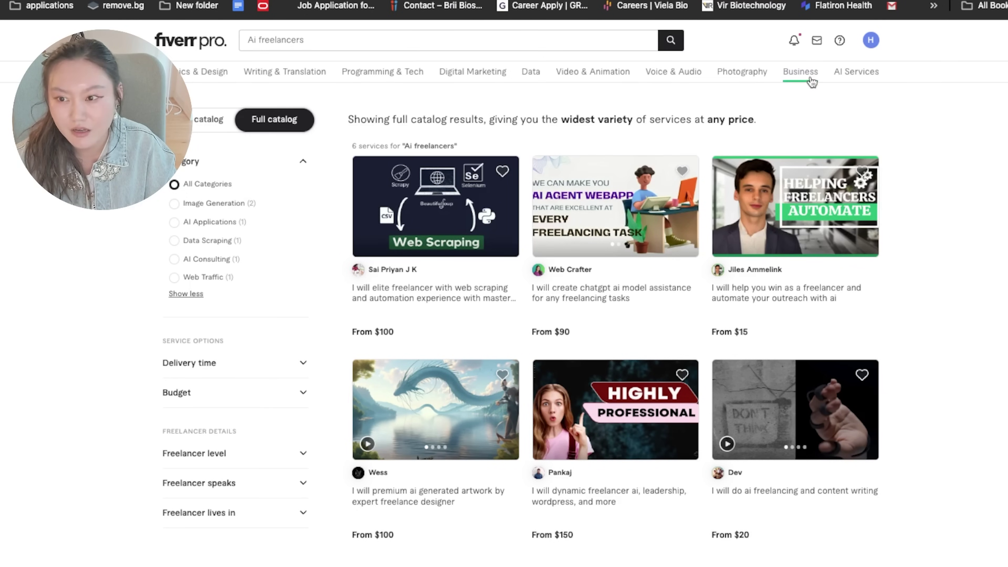
- Open the AI Services category and scroll through the AI Applications gig listings
left_click(845, 79)
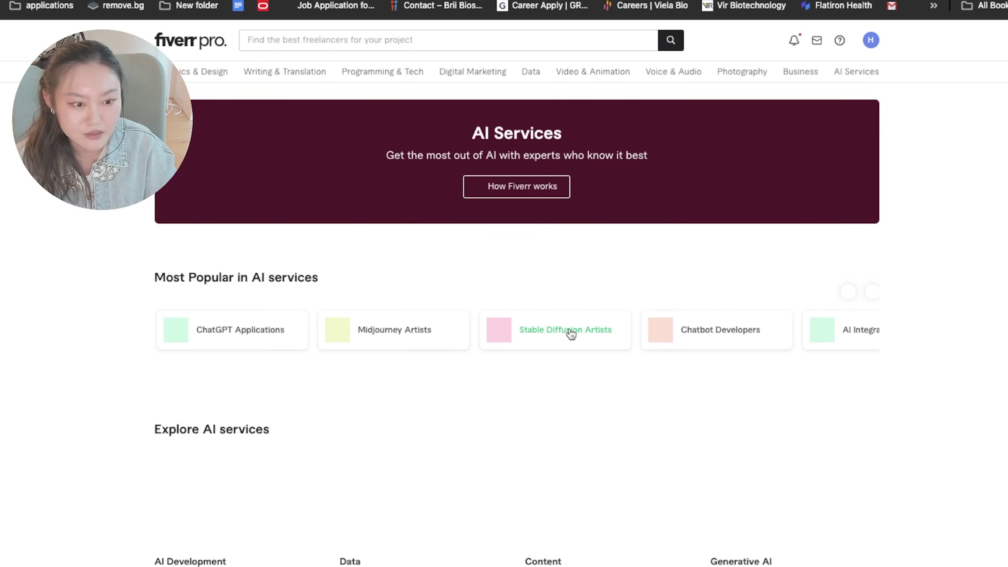
scroll(558, 346, "down", 5)
scroll(306, 329, "down", 4)
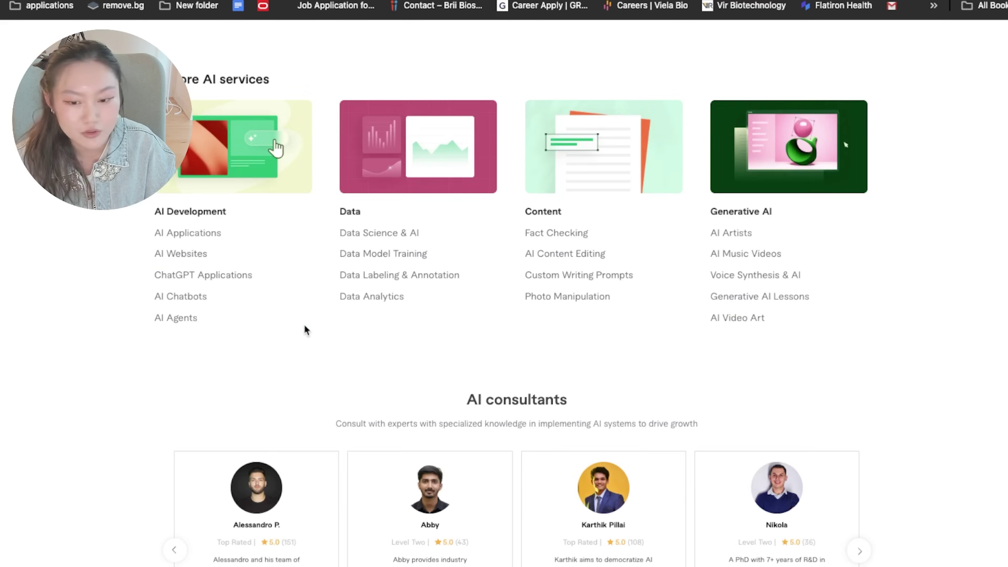
scroll(278, 329, "up", 2)
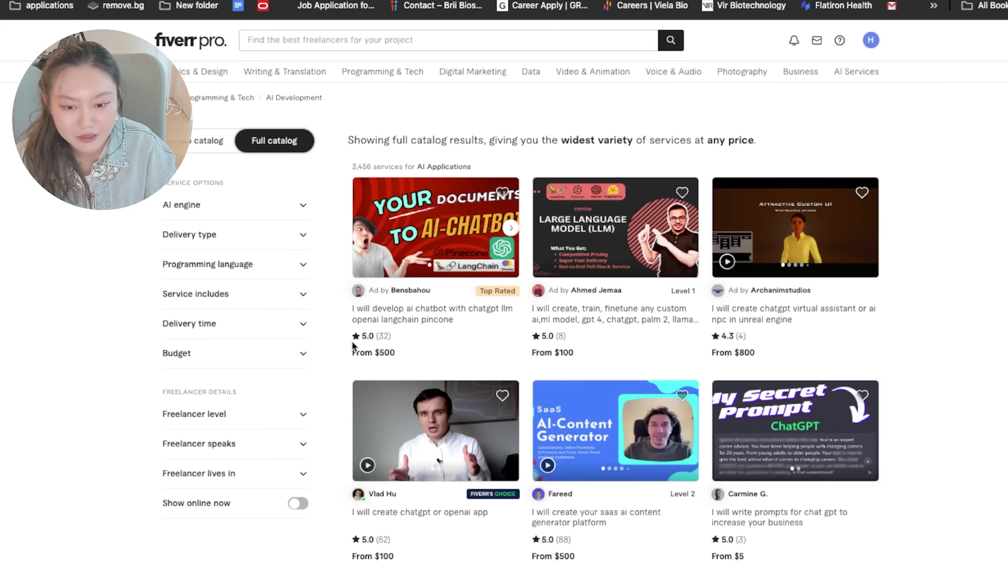
scroll(899, 297, "down", 10)
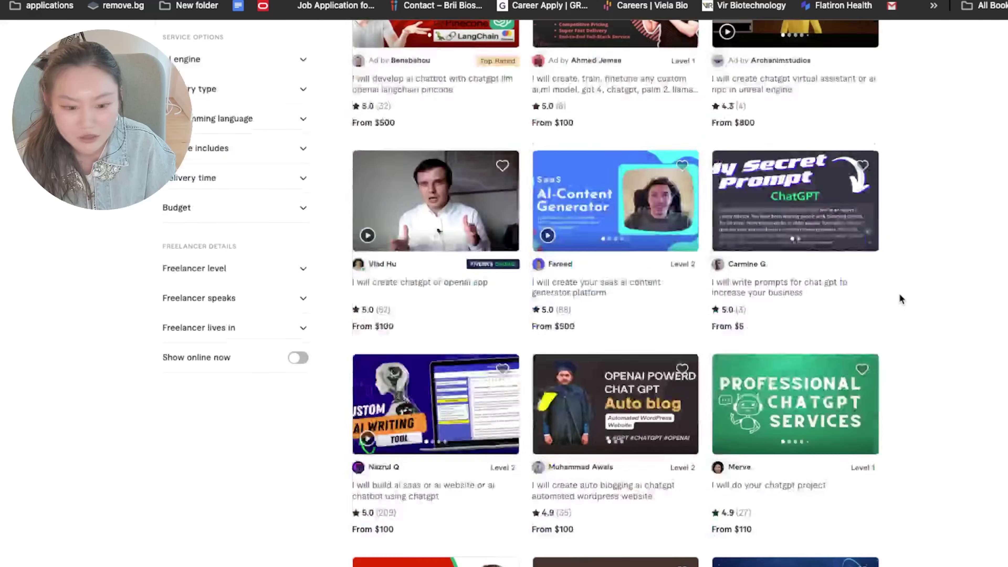
scroll(899, 298, "down", 12)
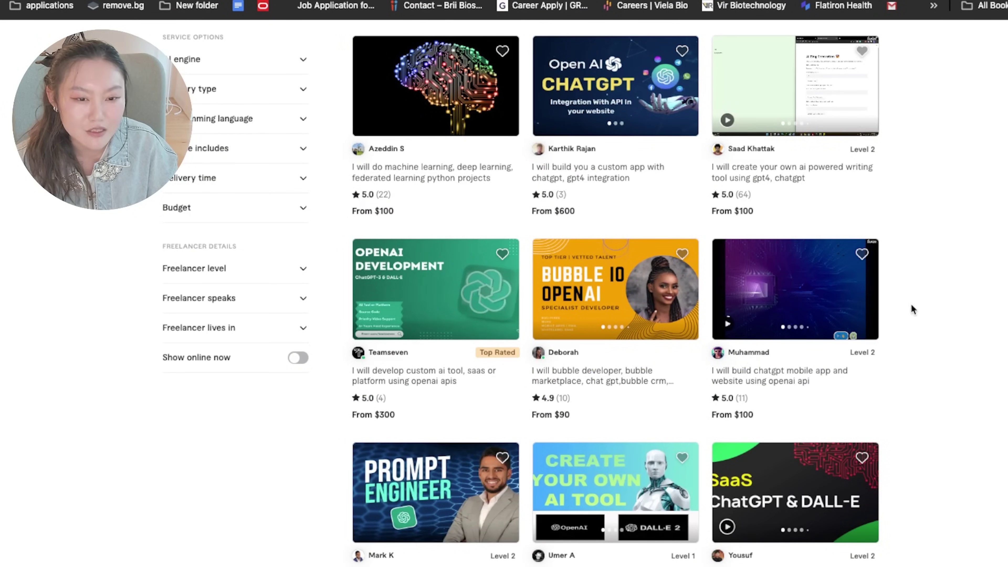
scroll(911, 315, "up", 10)
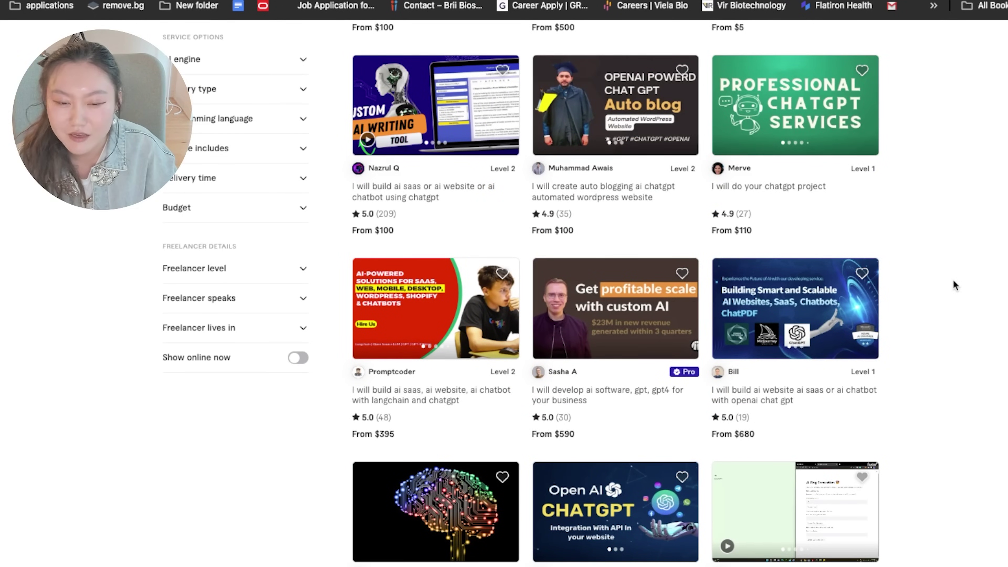
scroll(954, 294, "up", 5)
scroll(954, 302, "up", 10)
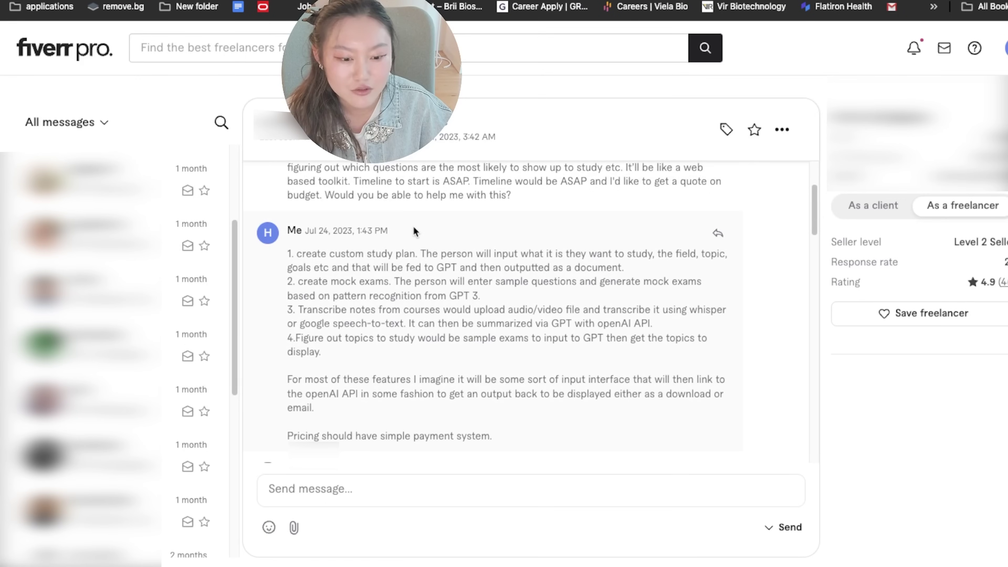
- Highlight the timeline and budget request and the list of requested app features
left_click_drag(399, 183, 496, 195)
left_click(496, 195)
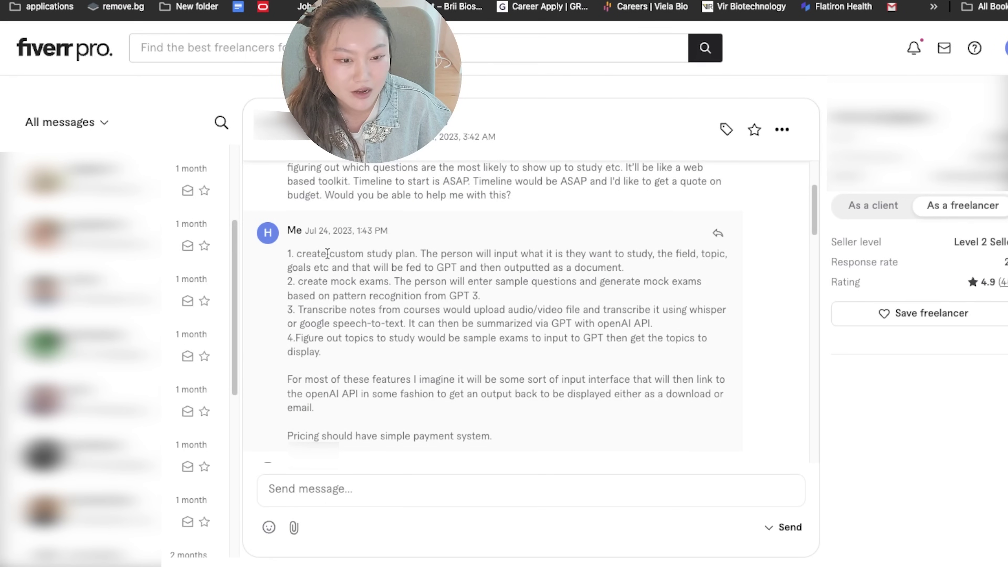
left_click_drag(312, 258, 485, 448)
left_click(510, 412)
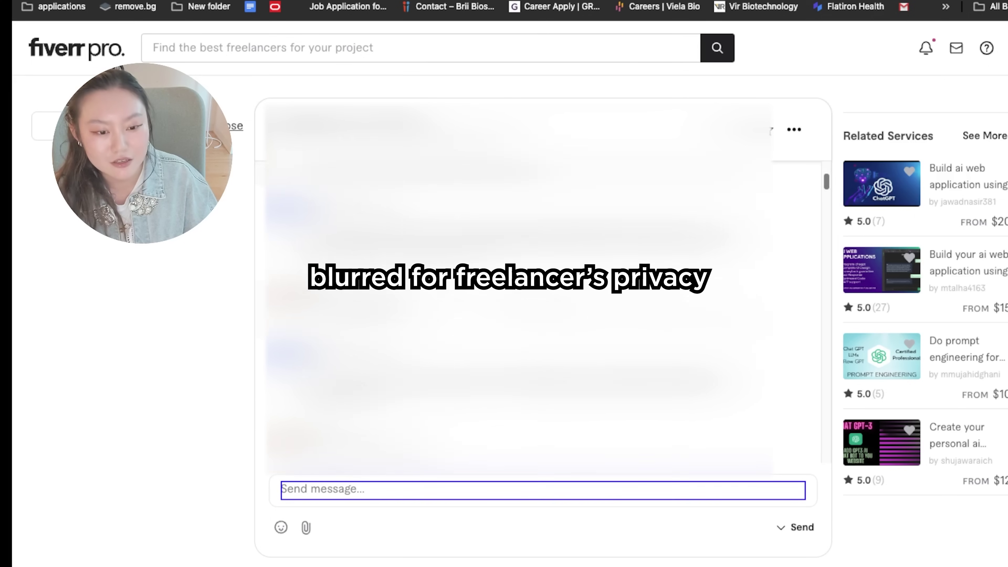
- Scroll the chat history and highlight the 'Openai, pinecone and langchain' tech stack line
scroll(516, 318, "down", 5)
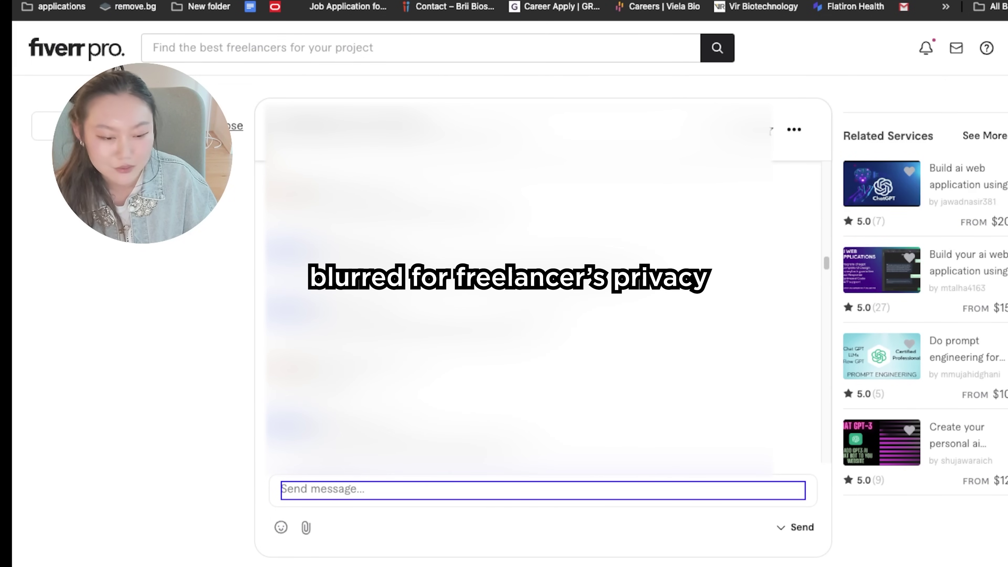
scroll(516, 318, "down", 3)
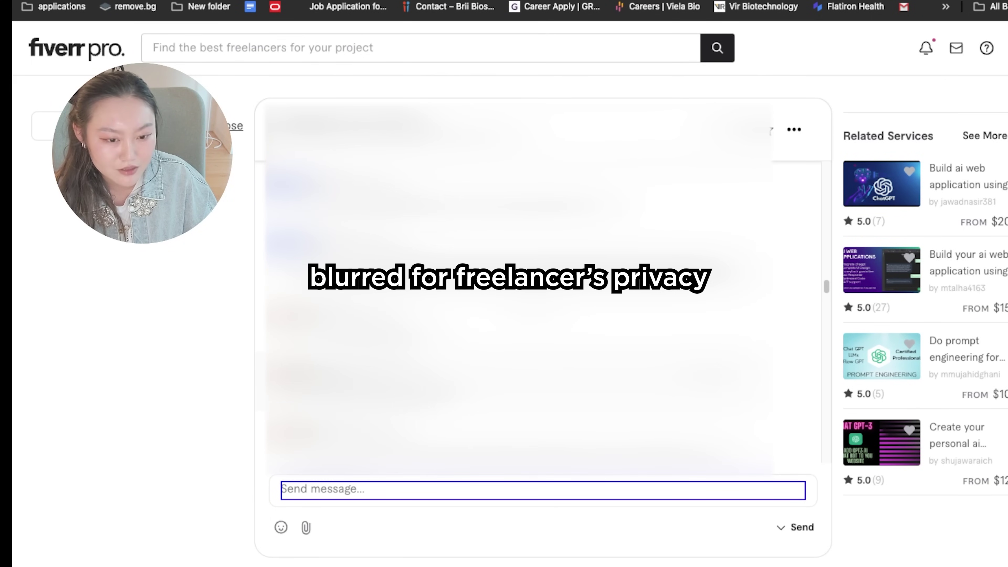
left_click(300, 387)
left_click_drag(329, 384, 565, 371)
left_click(570, 380)
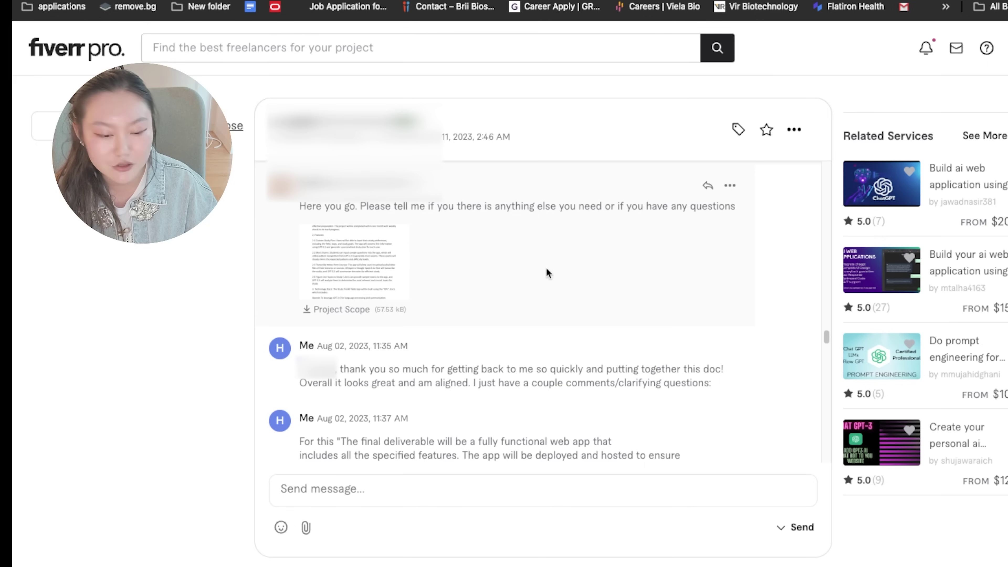
- Flip back and forth through the images attached in the Fiverr Pro chat
scroll(546, 267, "down", 5)
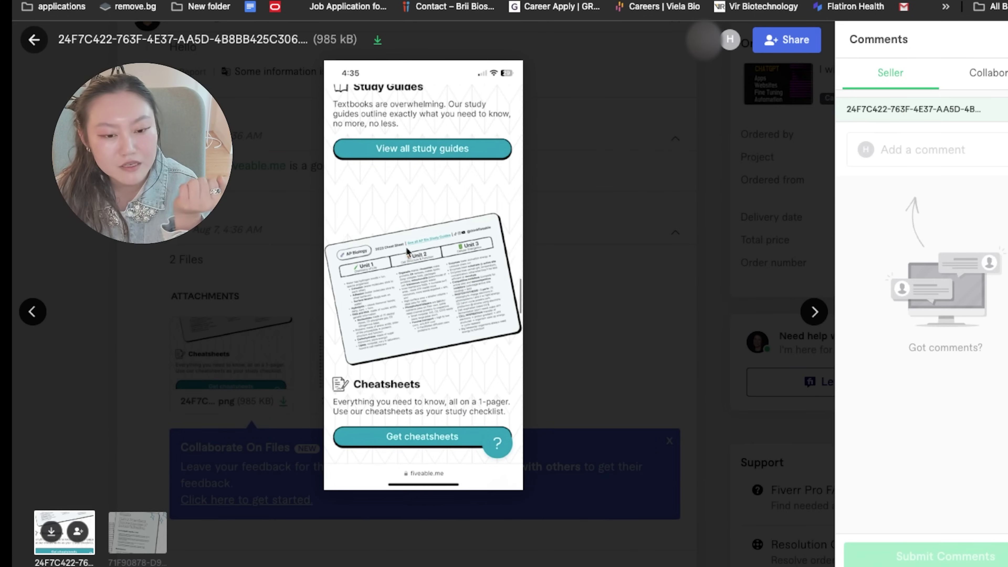
left_click(819, 317)
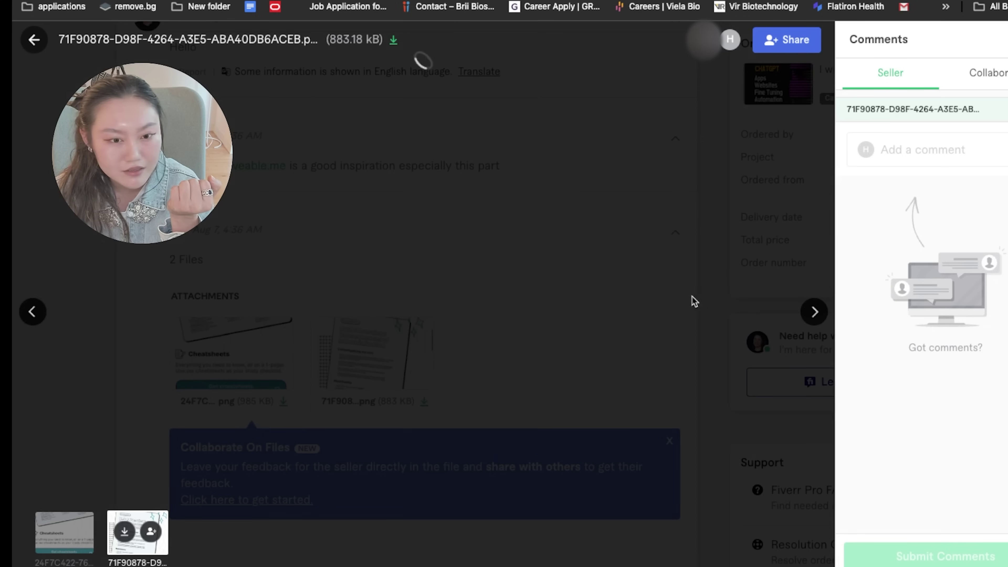
left_click(32, 311)
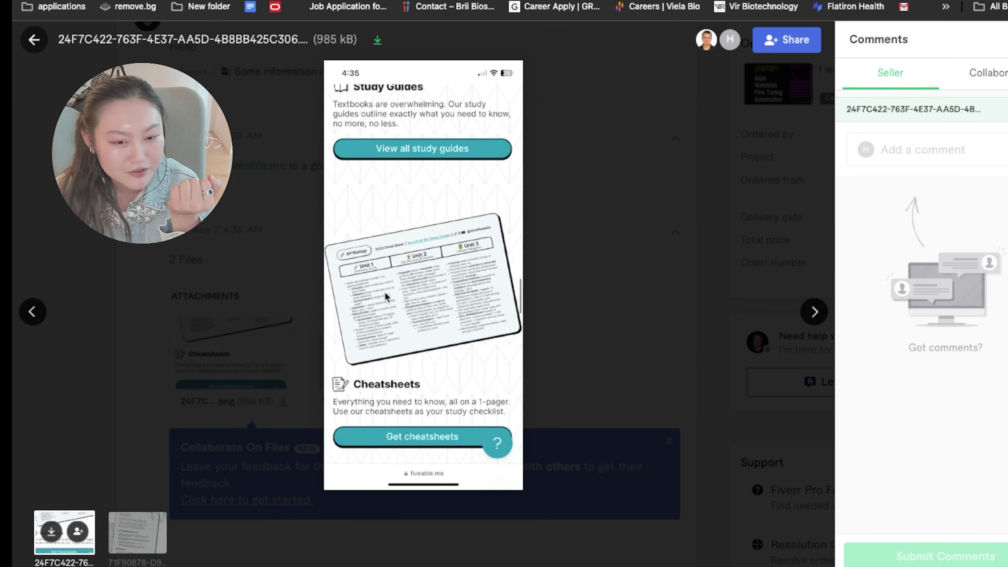
key("Right")
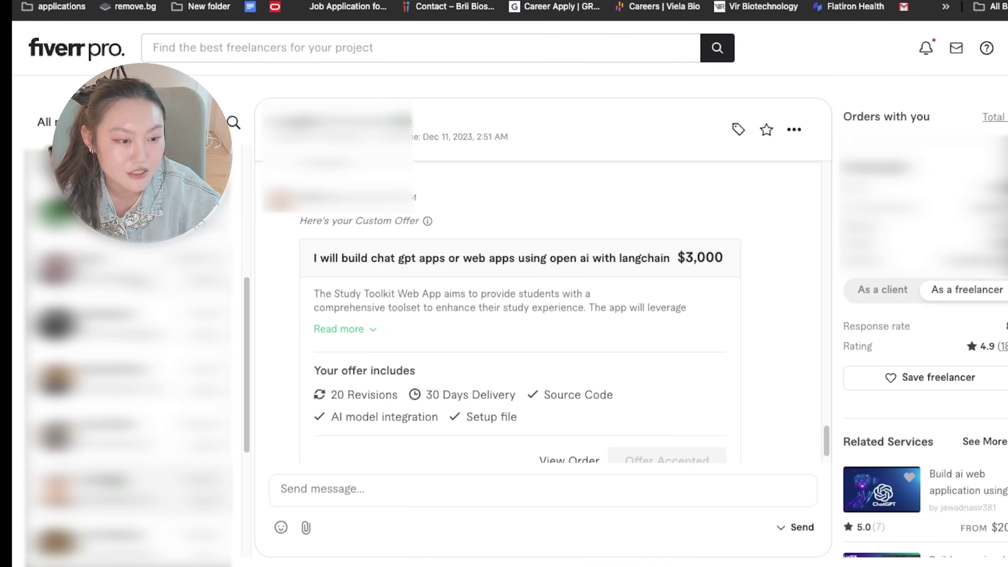
- Review the developer's Fiverr Pro profile, highlighting the 'Hand-picked by the Fiverr Pro team' line
scroll(131, 317, "up", 10)
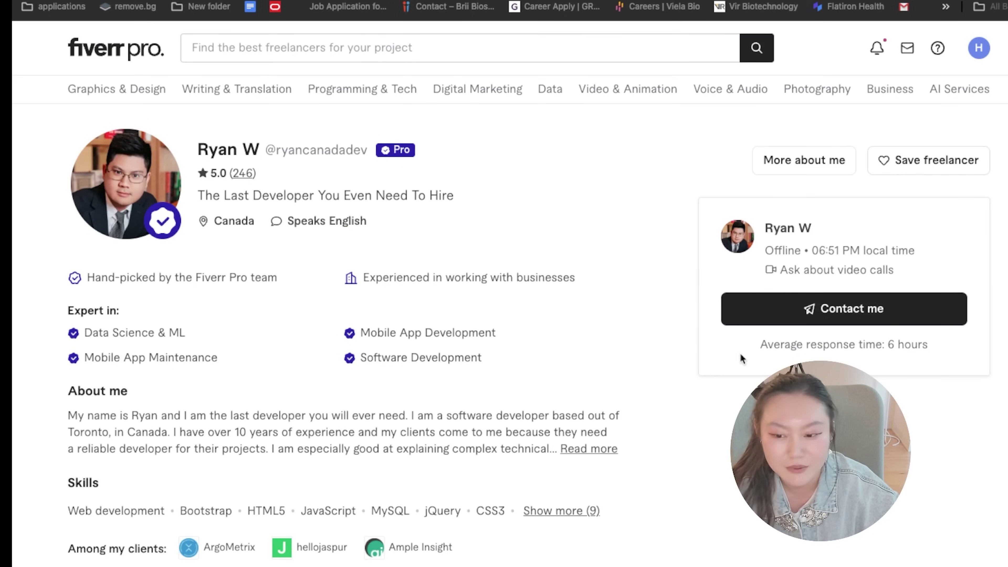
scroll(692, 324, "down", 1)
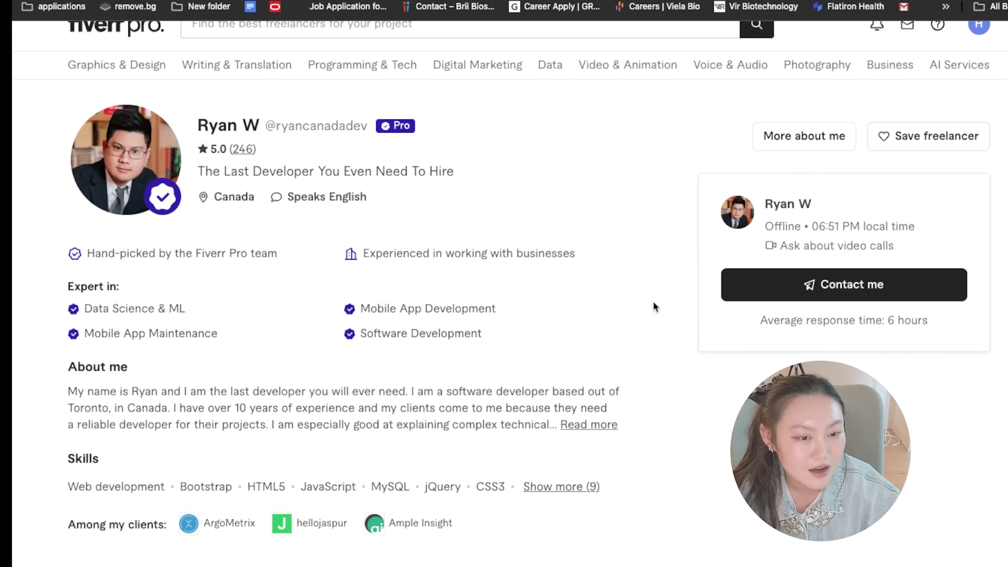
scroll(653, 303, "down", 3)
scroll(654, 306, "up", 3)
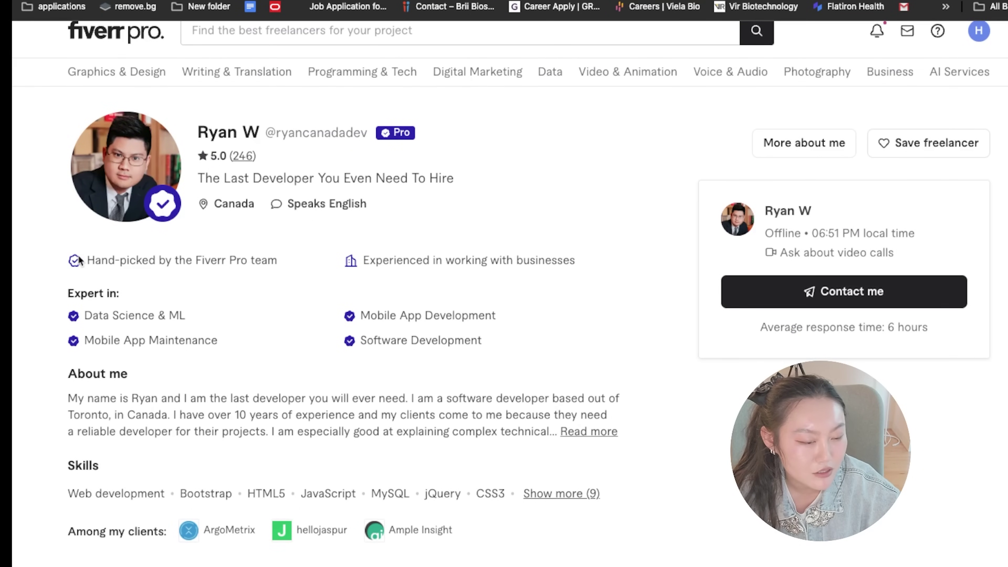
left_click_drag(77, 261, 247, 265)
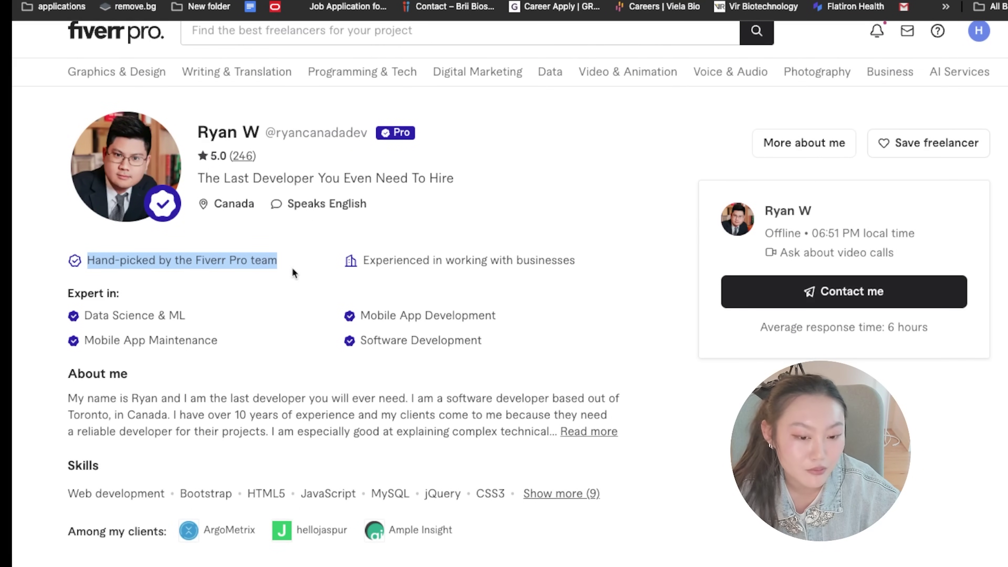
left_click(560, 325)
- Expand the full About me description and highlight part of its text
scroll(606, 345, "down", 3)
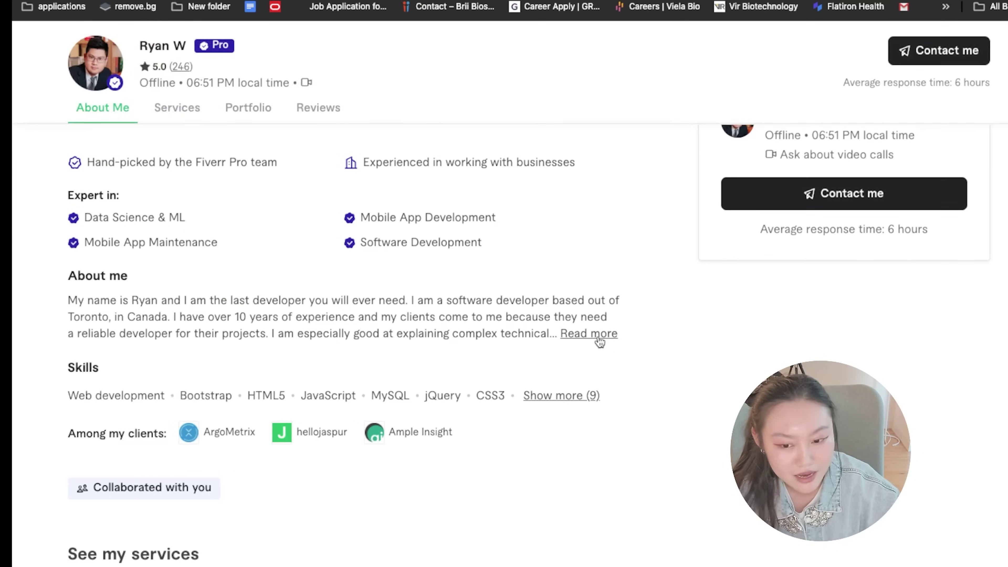
left_click(597, 337)
scroll(597, 341, "down", 1)
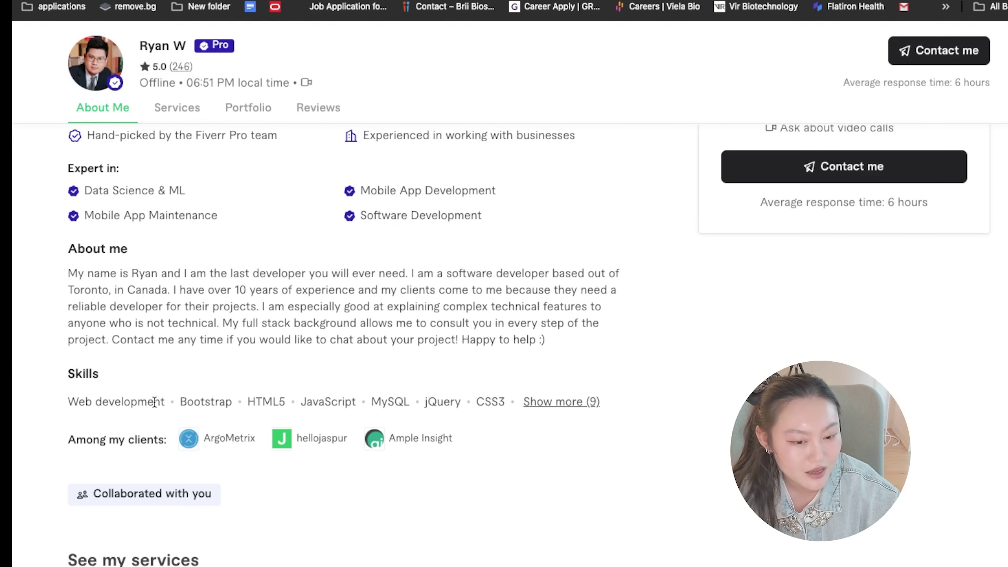
scroll(549, 416, "down", 1)
left_click(538, 334)
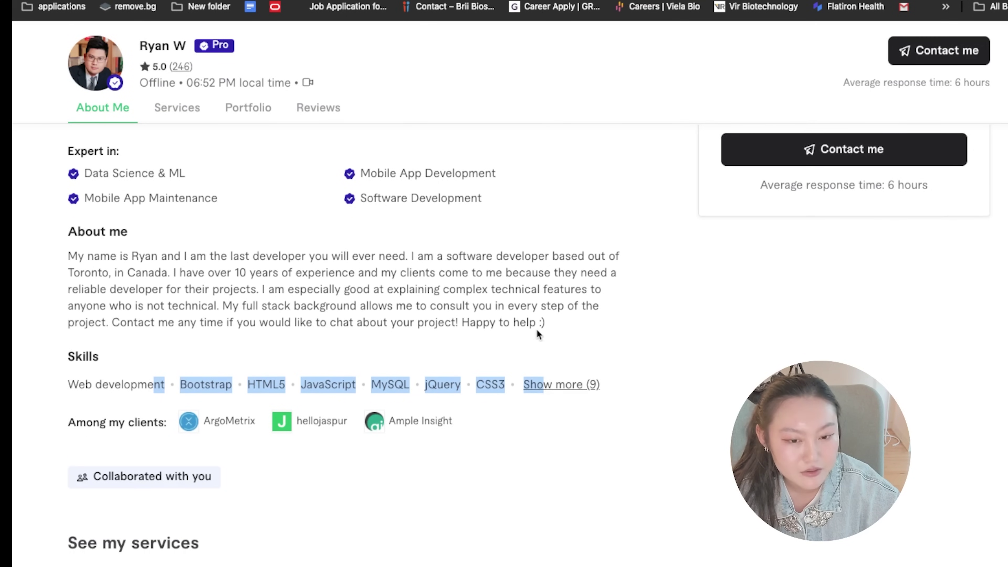
left_click_drag(250, 273, 578, 318)
left_click(589, 351)
scroll(589, 351, "up", 5)
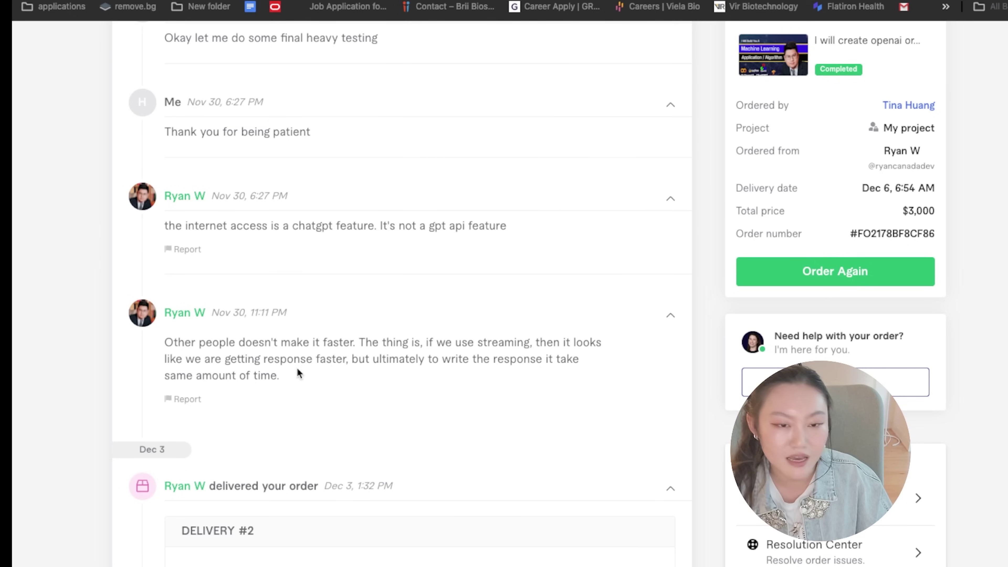
- Reread the Nov 30 order messages about GPT internet access and response speed
scroll(338, 367, "up", 10)
scroll(394, 362, "down", 3)
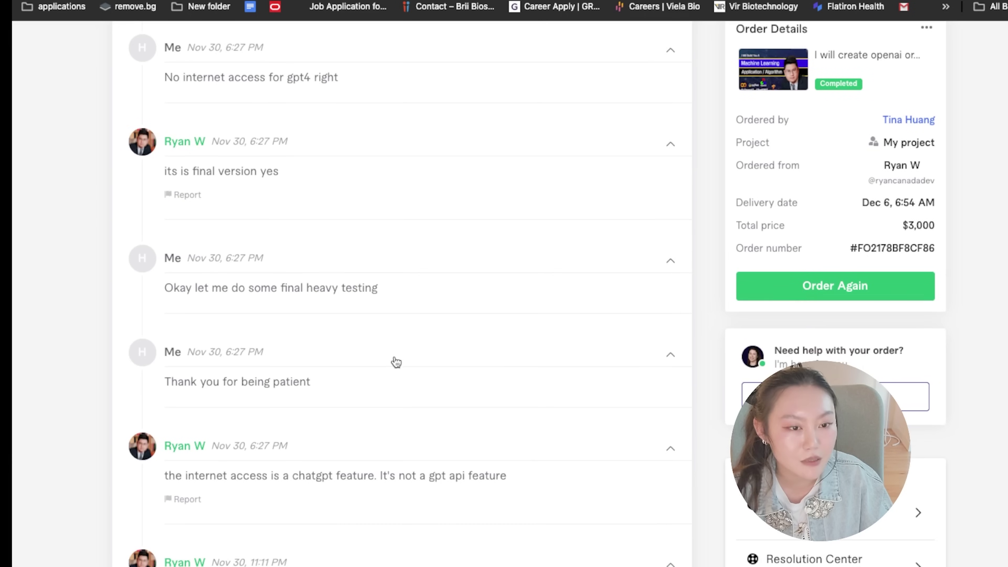
scroll(396, 362, "down", 3)
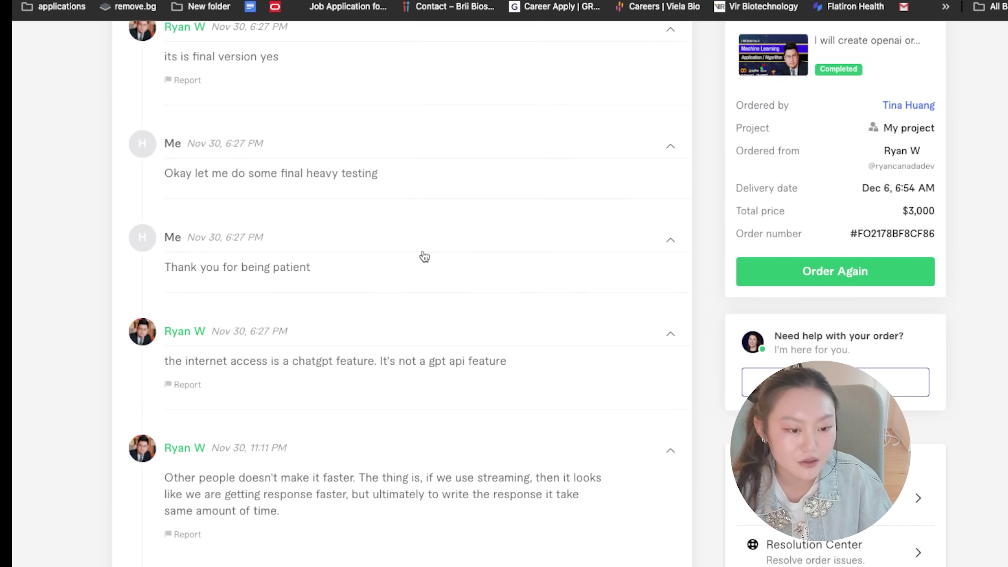
scroll(424, 254, "down", 13)
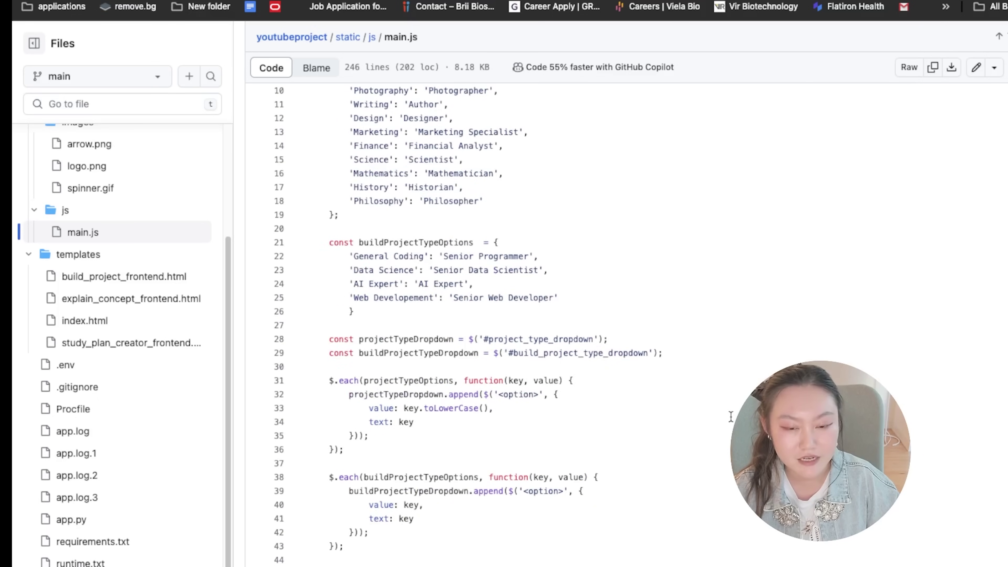
- Scroll through the code in youtubeproject's static/js/main.js on GitHub
scroll(723, 405, "down", 7)
scroll(724, 407, "down", 10)
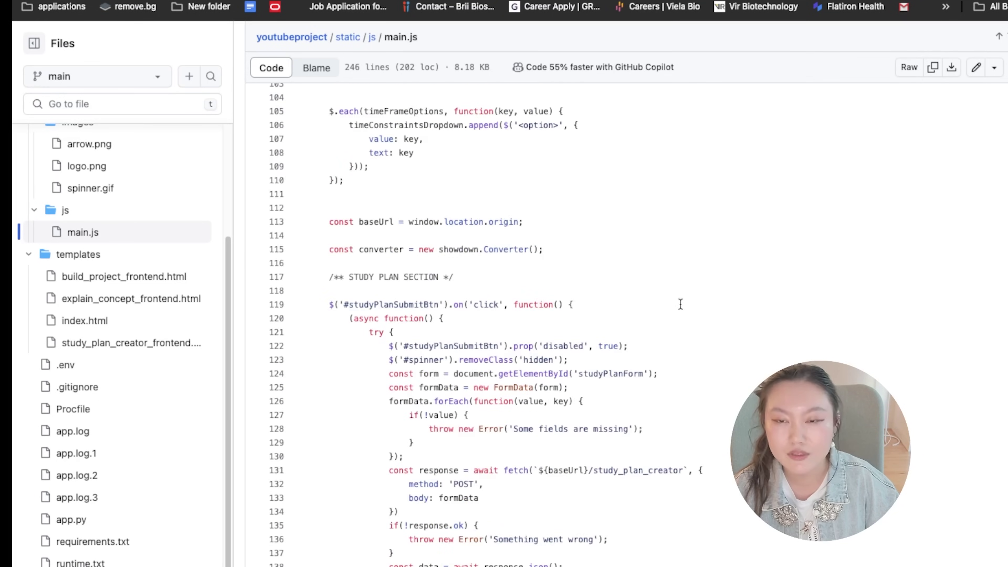
scroll(754, 341, "up", 20)
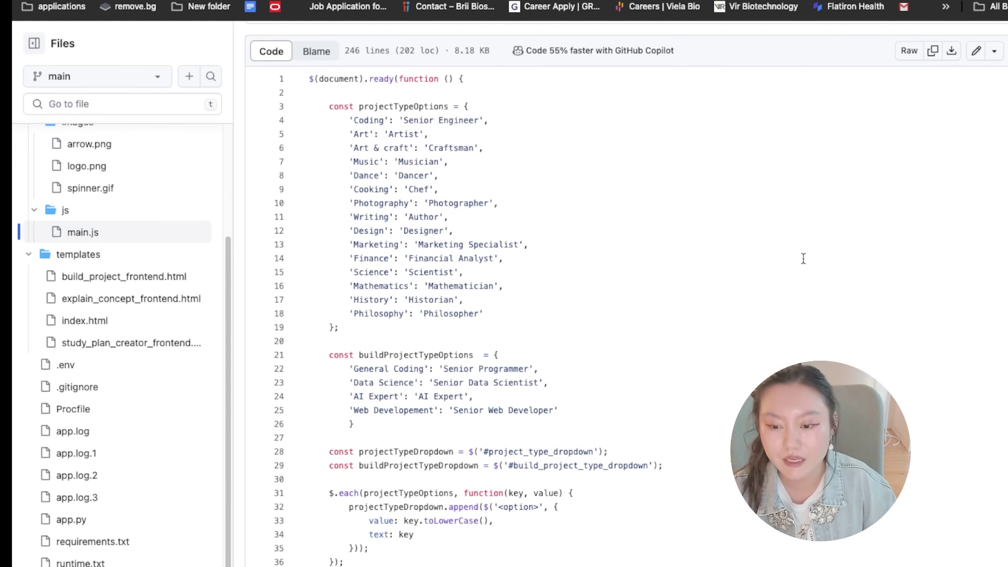
scroll(804, 294, "down", 5)
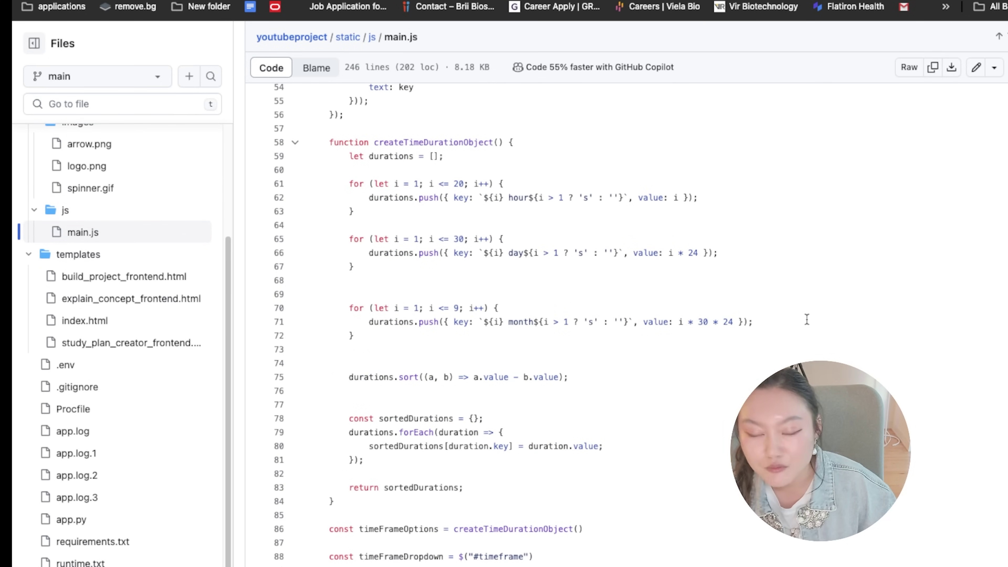
scroll(807, 319, "down", 5)
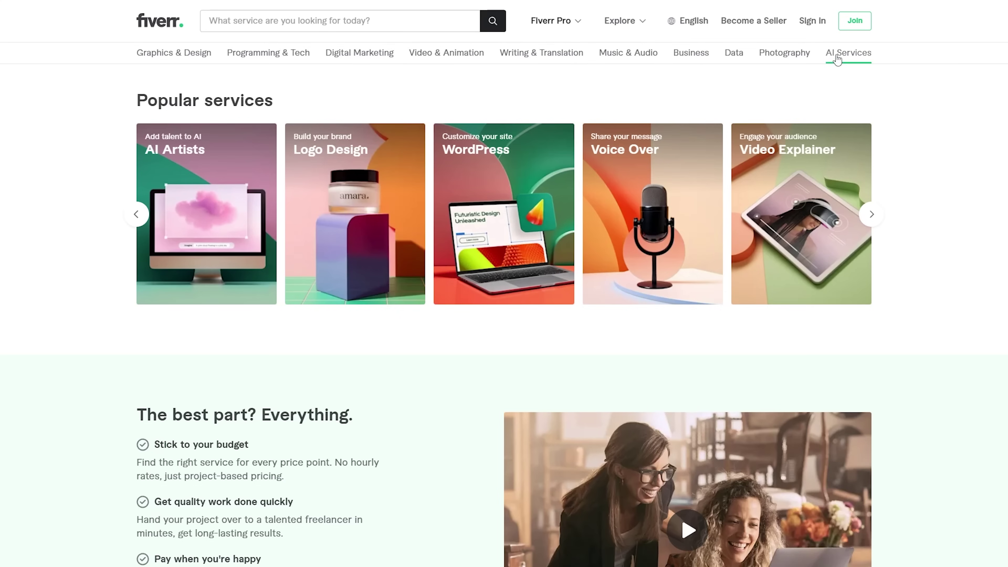
- Browse Fiverr's AI Services category to the AI Applications listings under AI Development
mouse_move(837, 58)
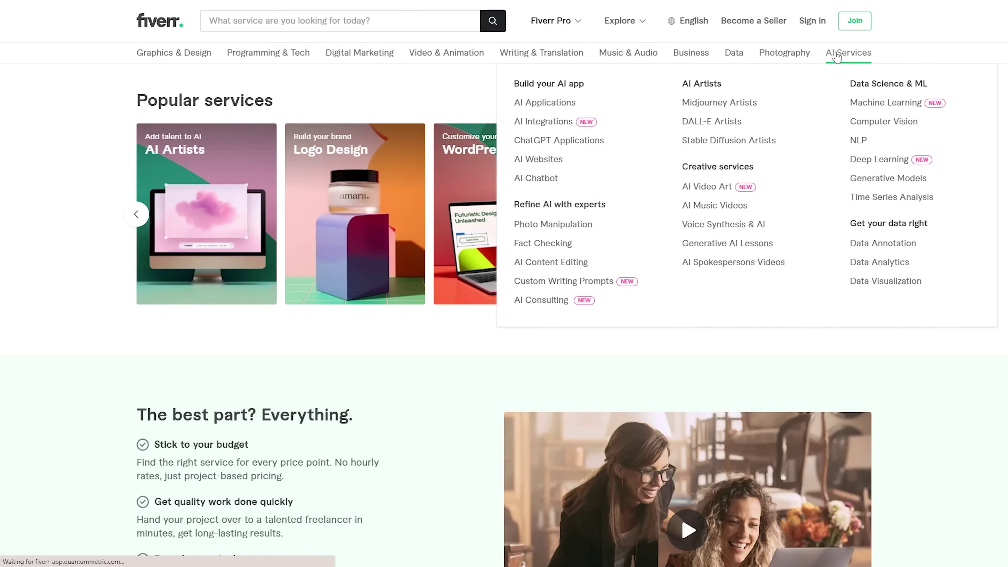
left_click(836, 57)
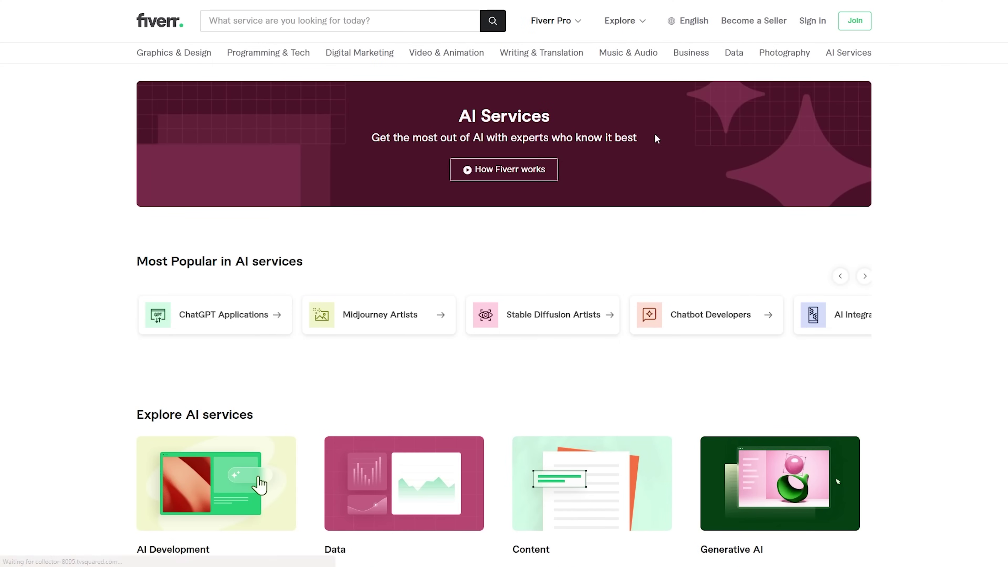
scroll(482, 226, "down", 6)
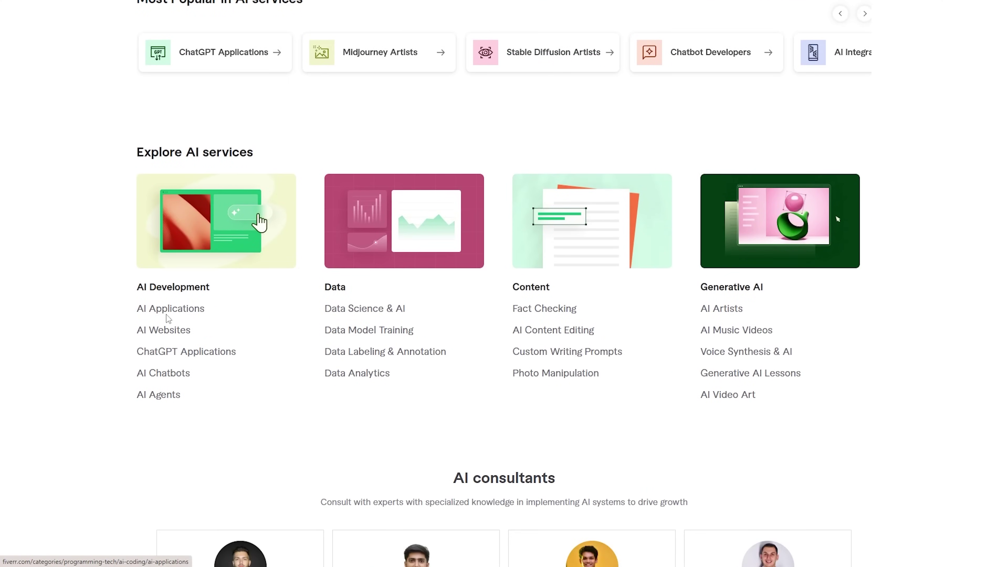
left_click(166, 312)
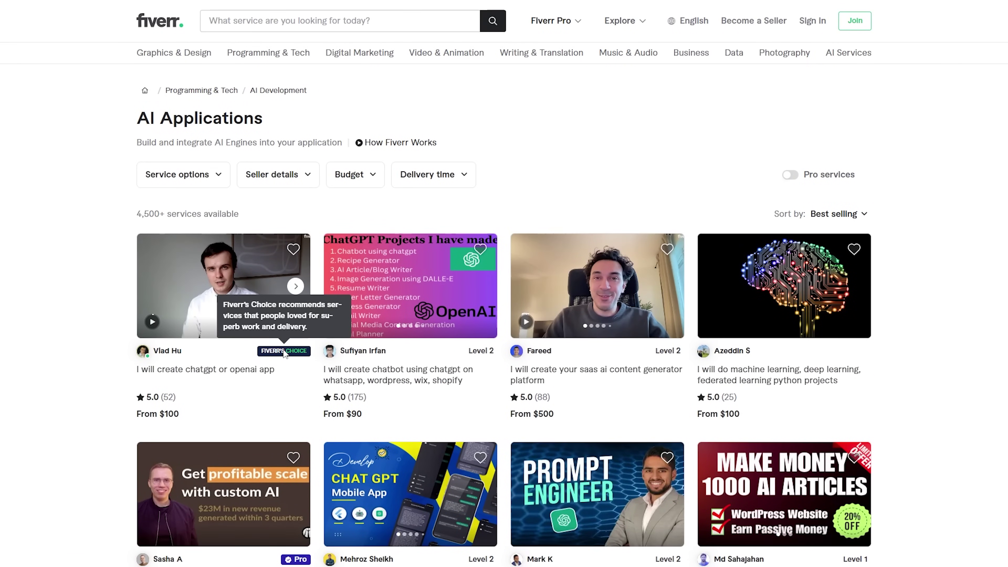
- Open the 'I will create chatgpt or openai app' gig and highlight its Pro freelancer heading
left_click(173, 290)
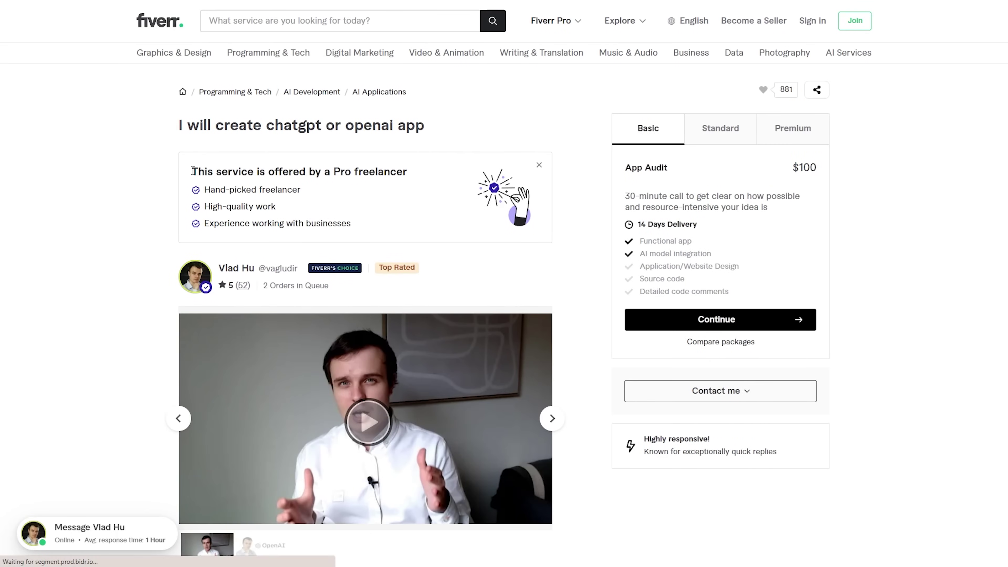
left_click_drag(193, 171, 240, 175)
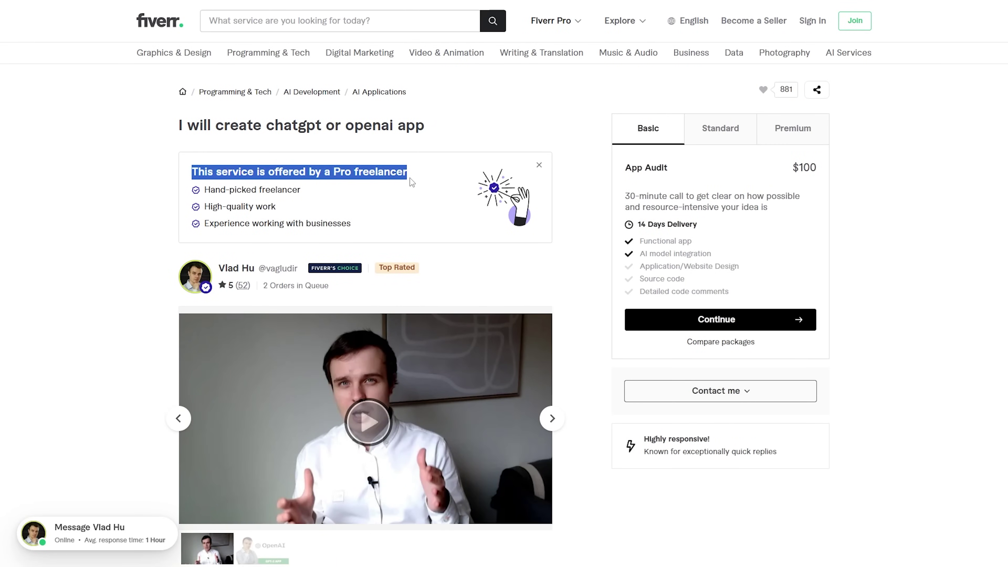
left_click(416, 182)
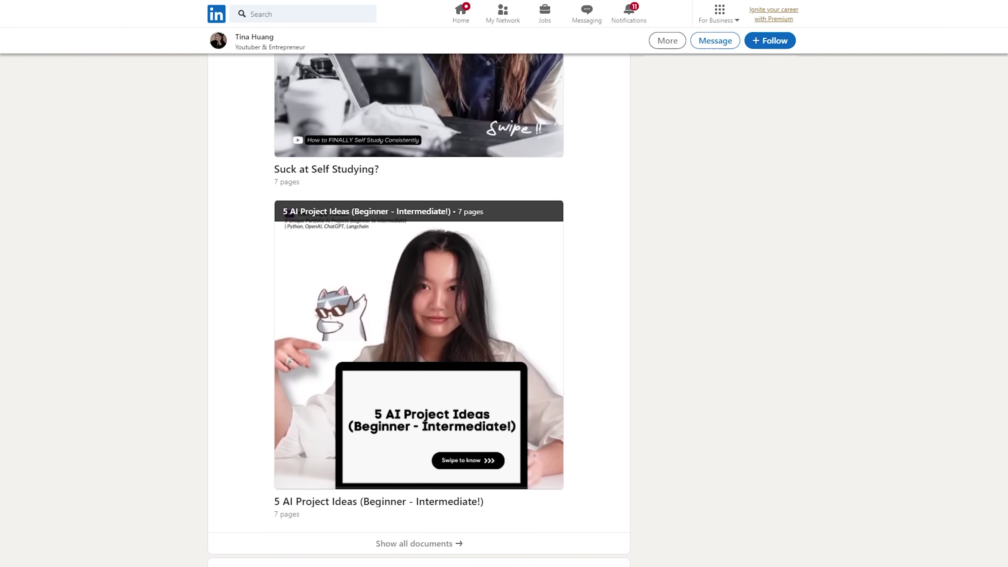
scroll(419, 306, "up", 4)
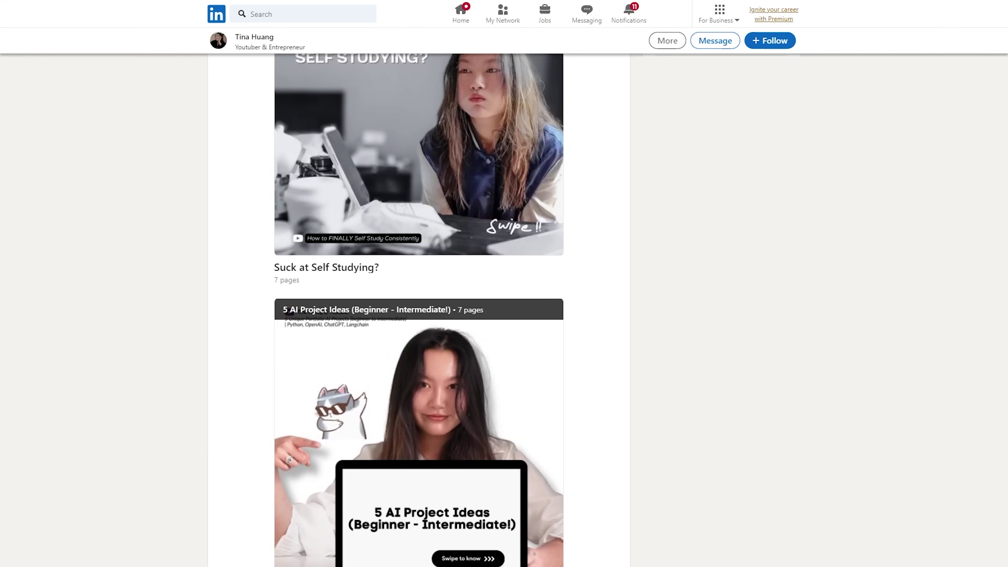